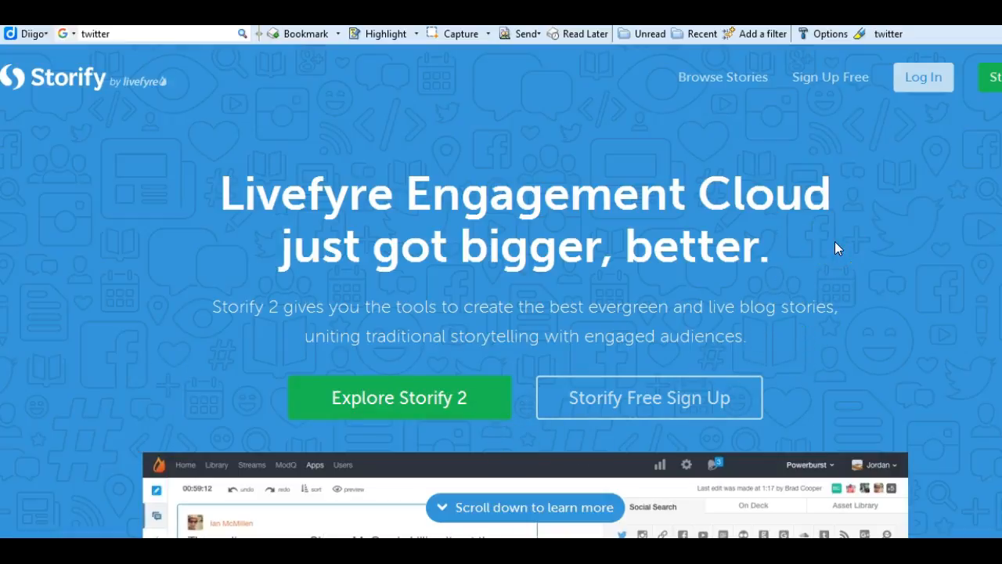
Log in to Storify with the Twitter account
left_click(925, 77)
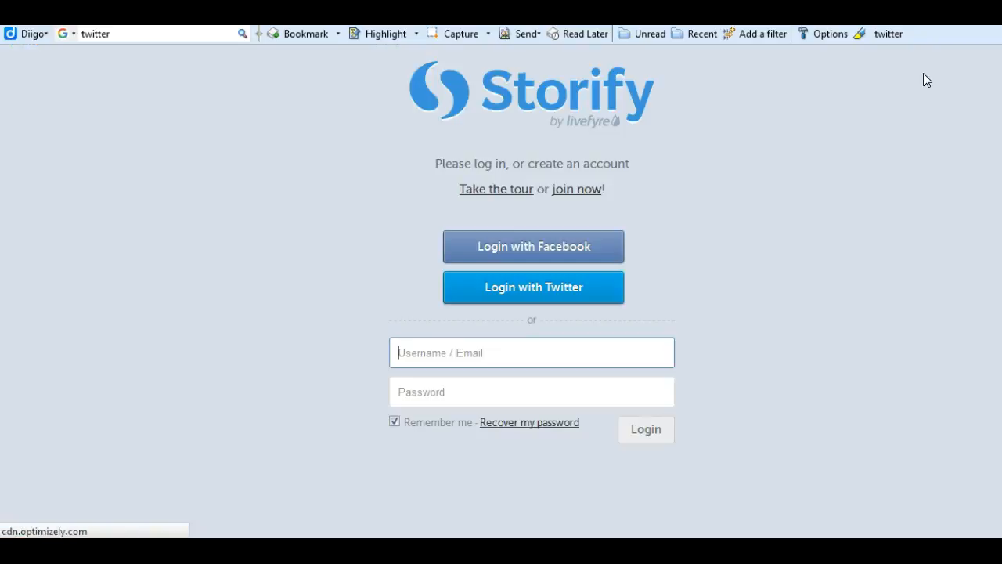
left_click(502, 287)
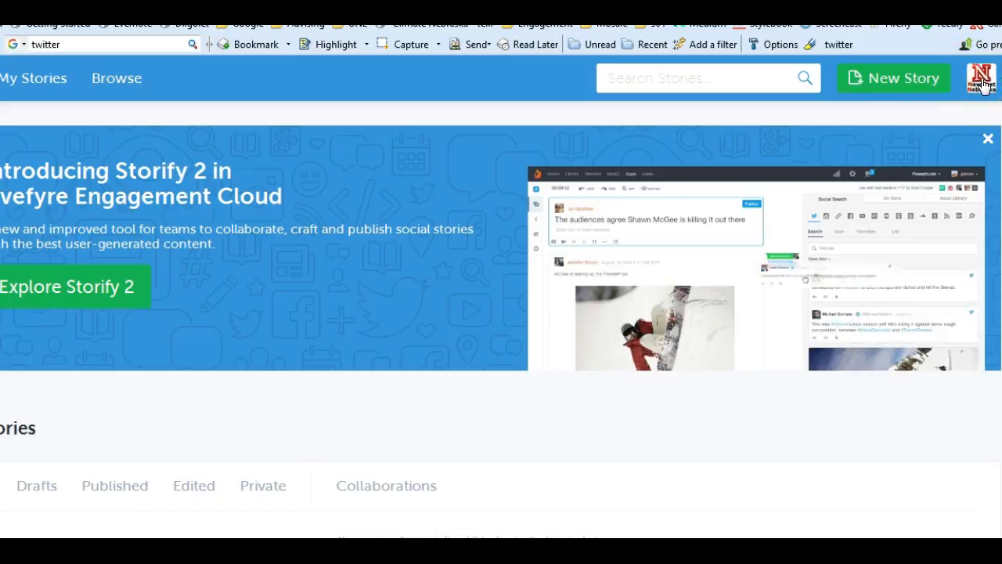
Create a new story and clear the prefilled username from the saved elements search
left_click(854, 79)
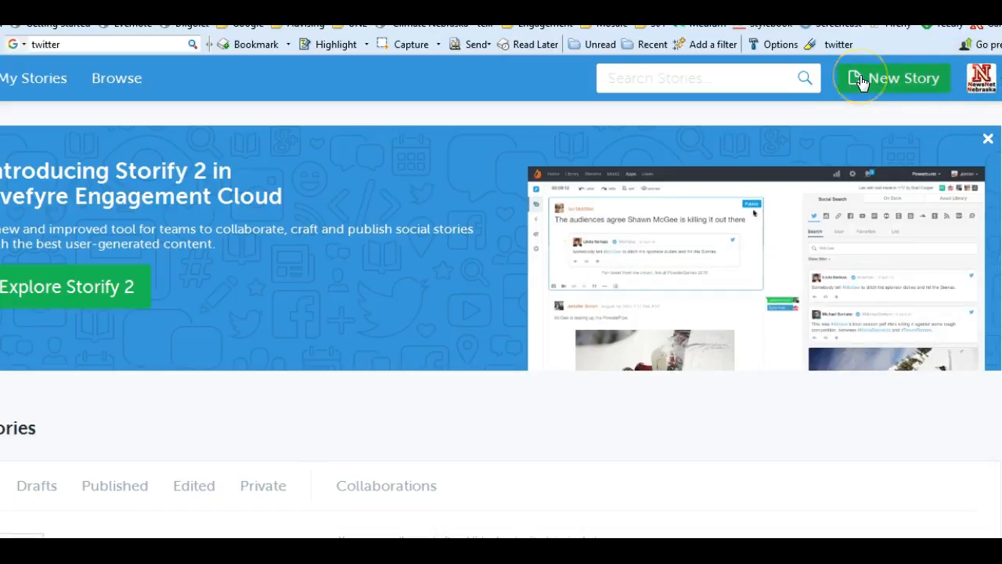
left_click(862, 82)
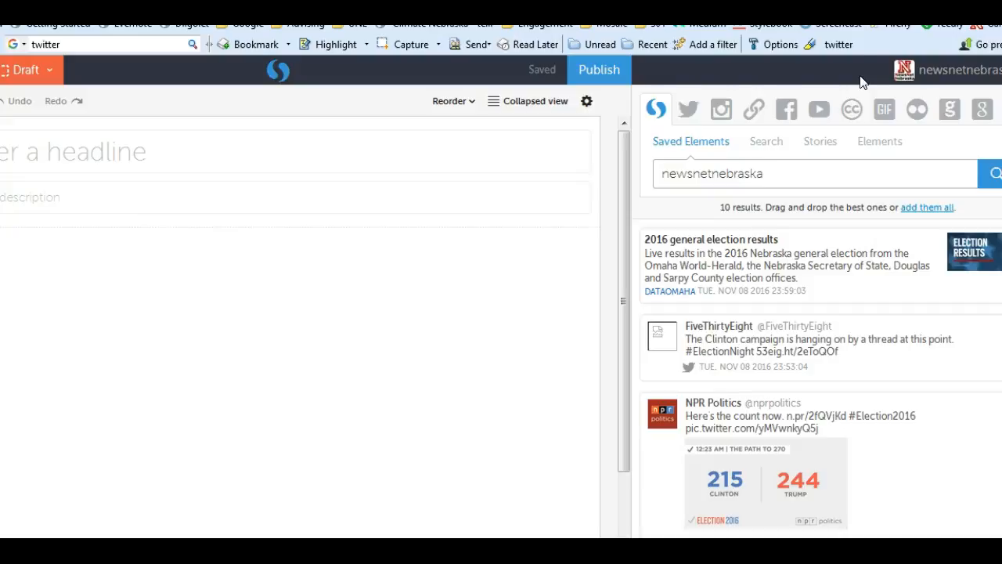
left_click_drag(761, 173, 660, 176)
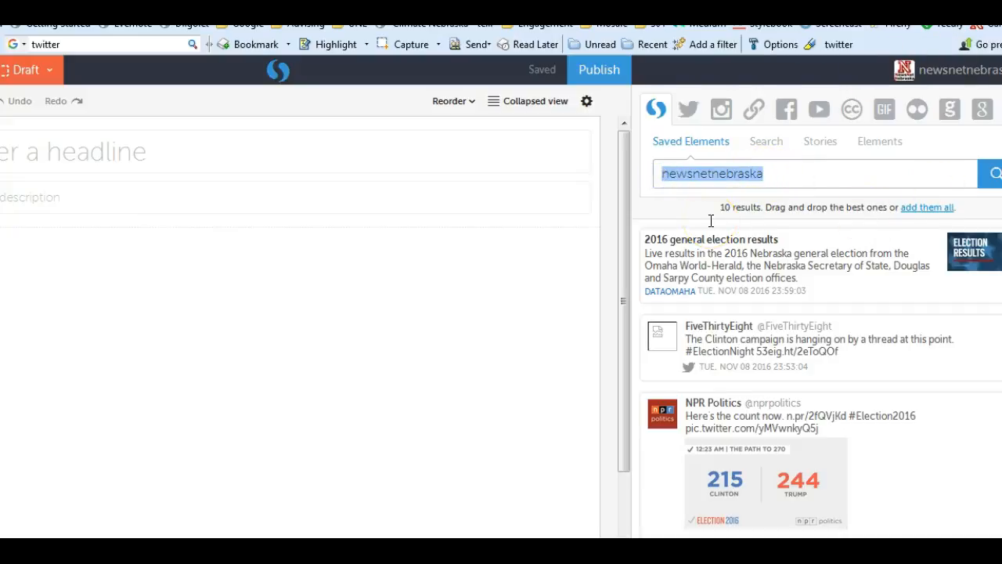
key("BackSpace")
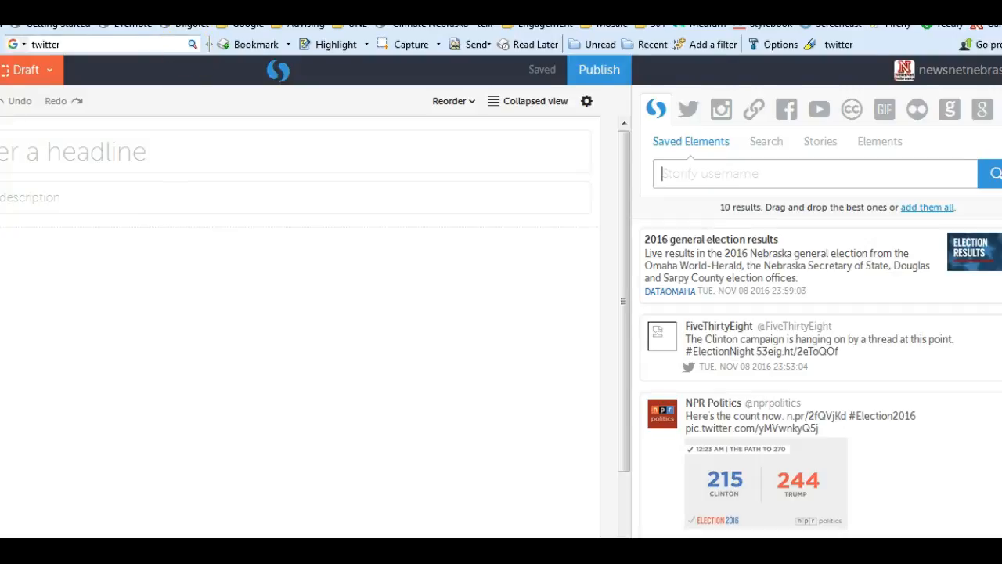
Enter the headline "Huskers win first game of baseball season" for the story
left_click(129, 155)
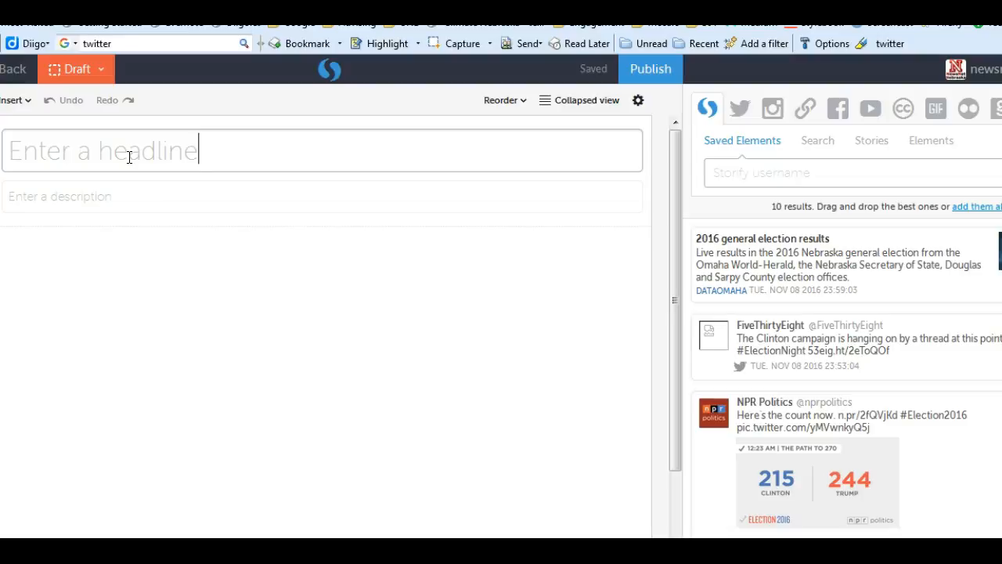
type("Hass")
key("BackSpace")
key("BackSpace")
key("BackSpace")
key("BackSpace")
left_click(124, 158)
type("Hus")
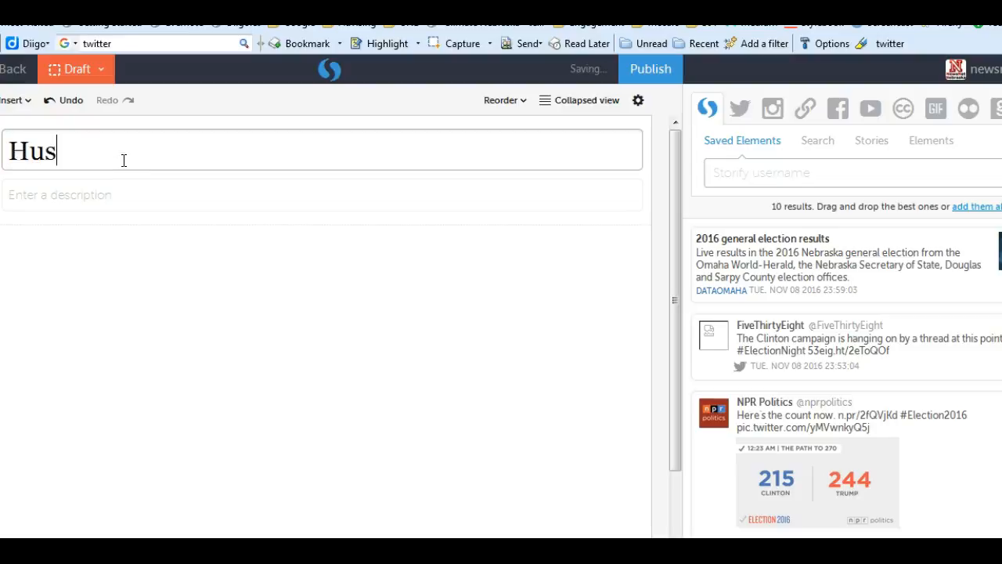
type("kers win")
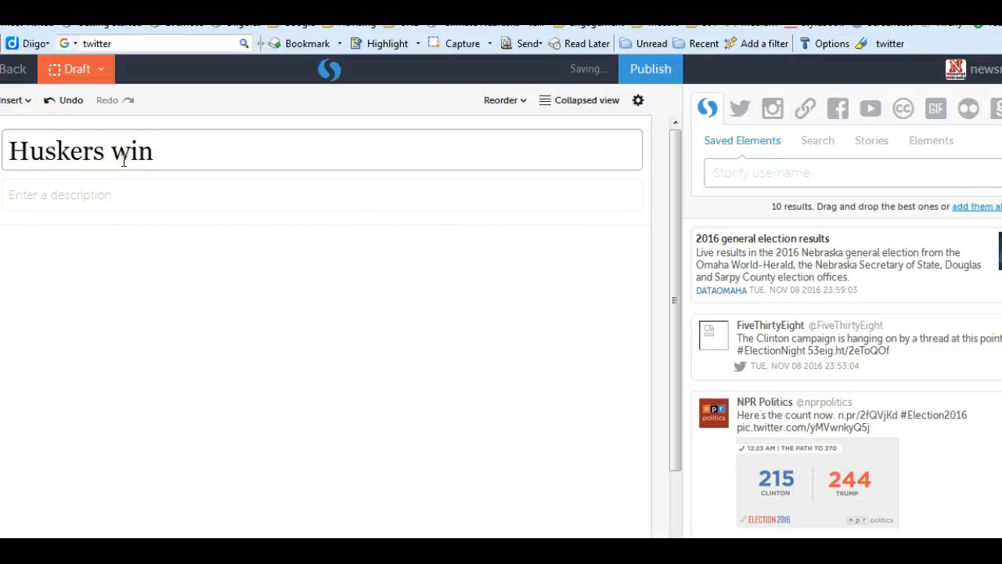
type(" first ")
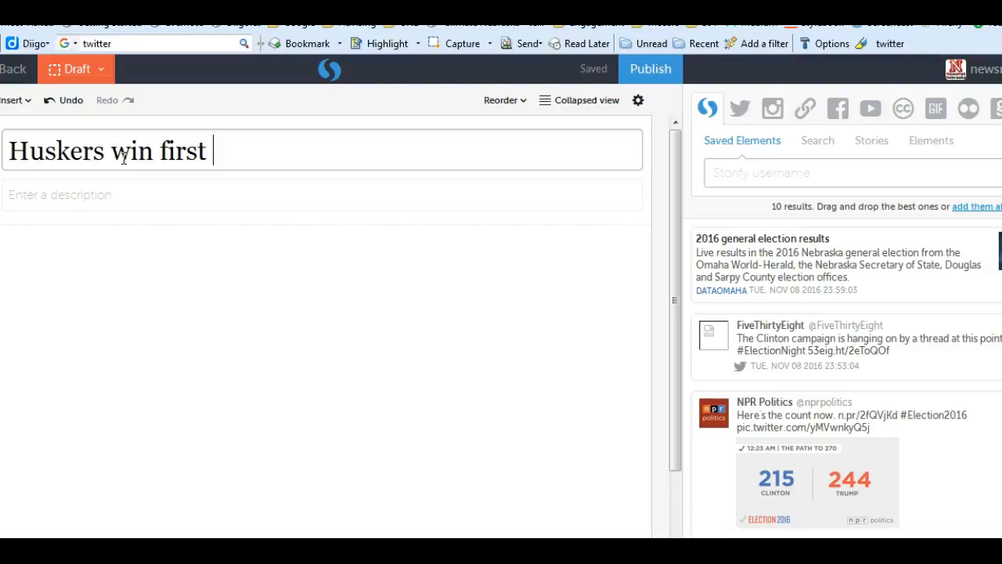
type("game of baseball season")
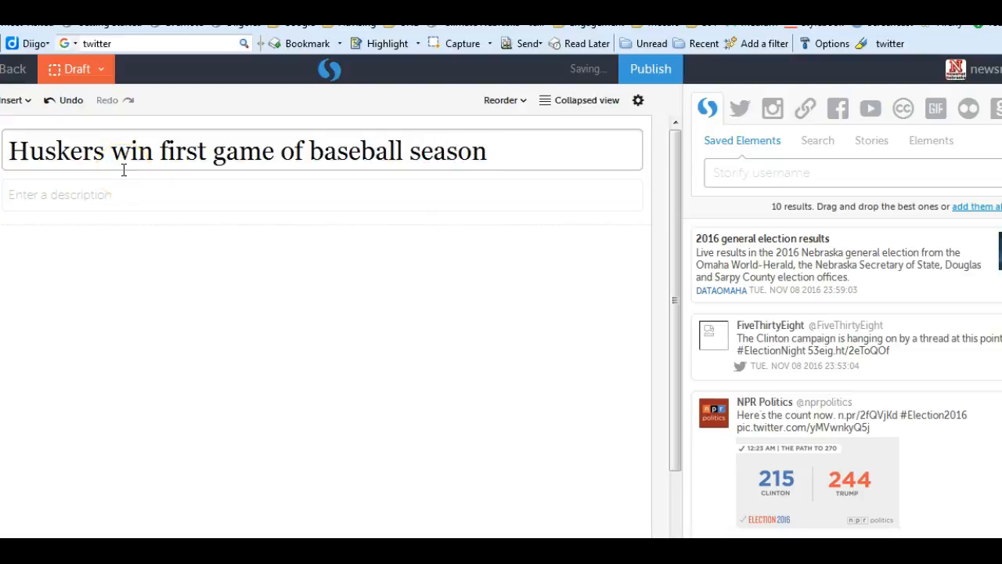
Enter a byline as the story's description, consisting of "By" and the author's full name
left_click(57, 200)
left_click(50, 180)
type("By ")
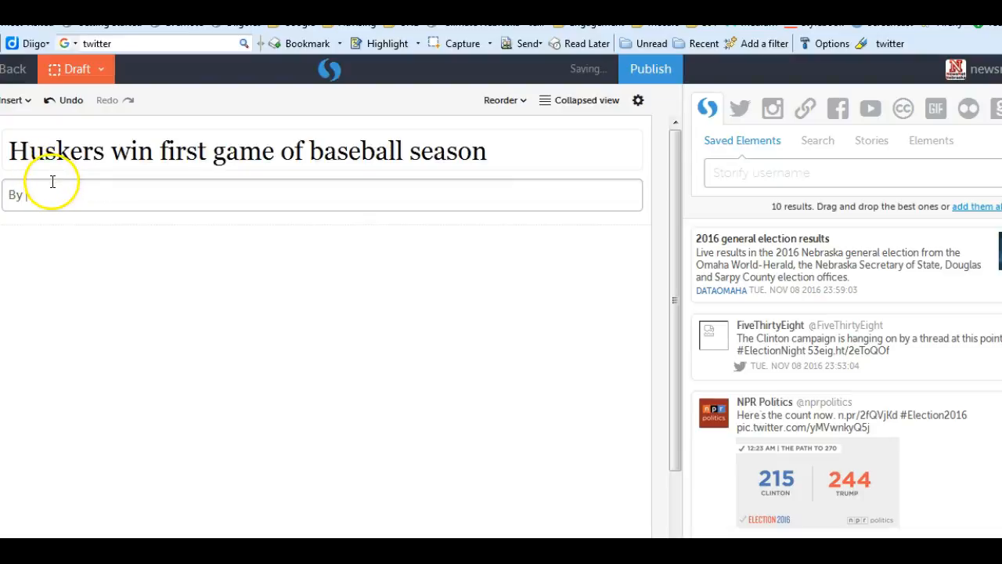
type("Michelle Hassler")
left_click(306, 149)
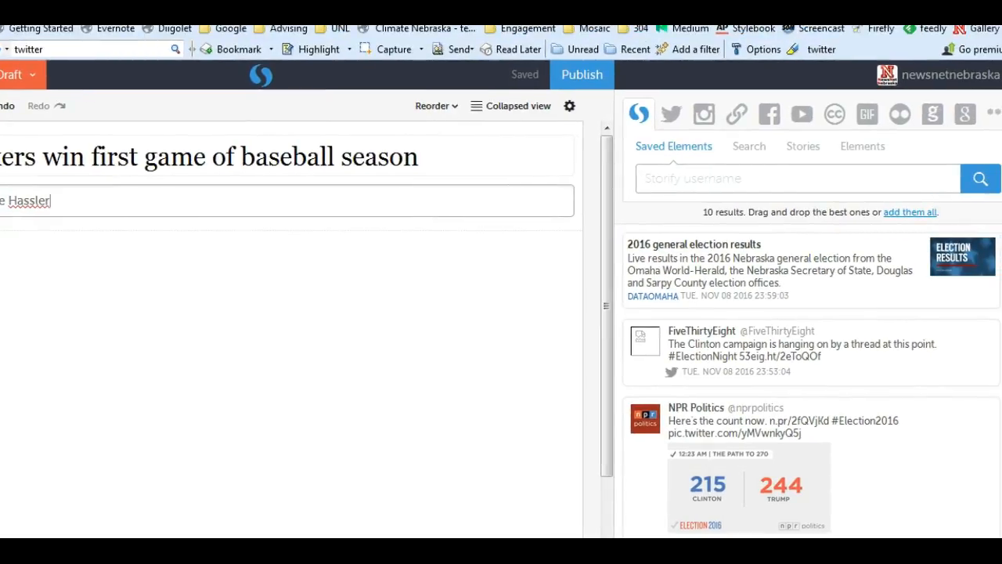
Search Twitter by user for the tweets of newsnetnebraska
left_click(691, 174)
left_click(670, 119)
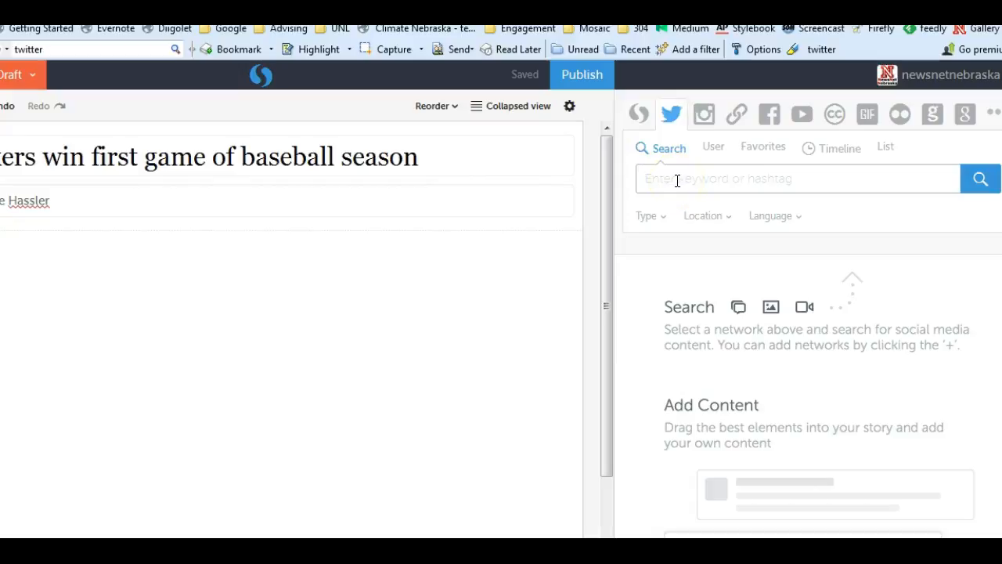
left_click(709, 146)
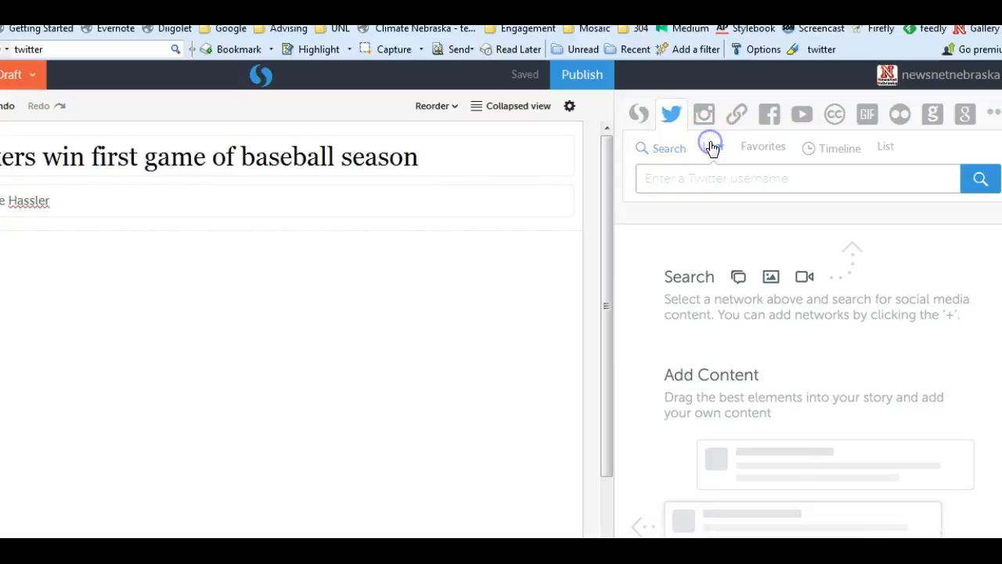
left_click(678, 173)
type("newsne")
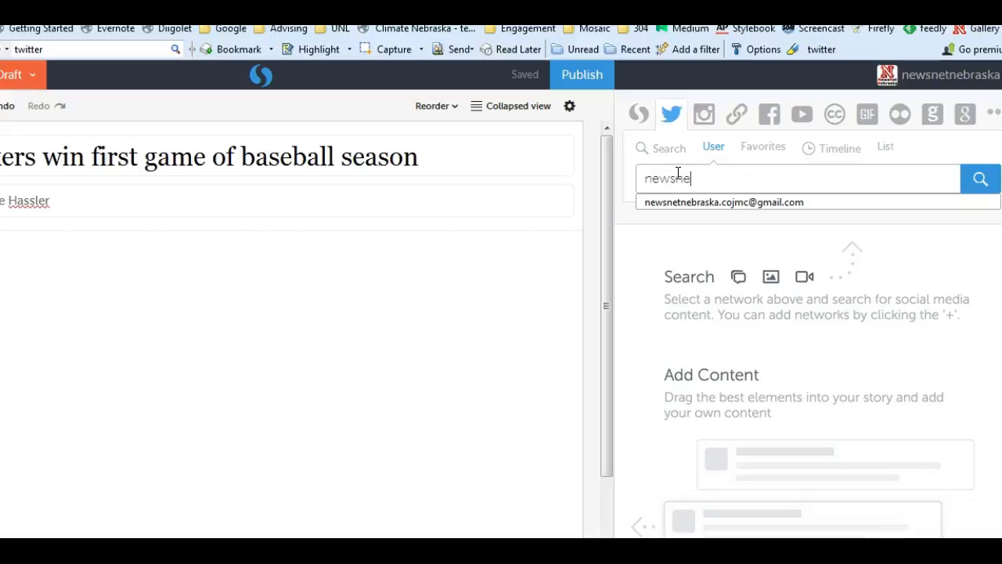
type("tnebraska")
key("Return")
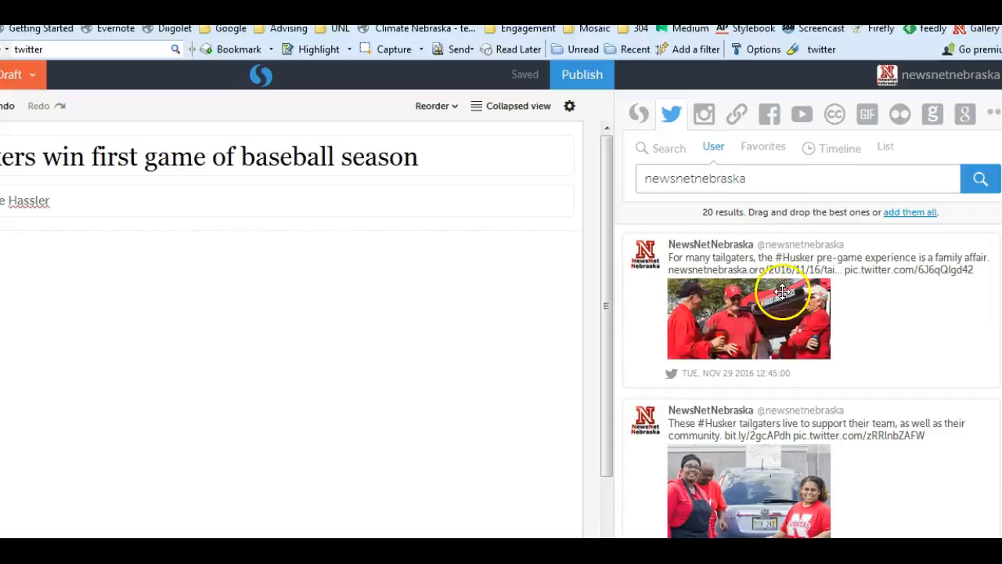
Browse the newsnetnebraska tweets and load more results at the end of the list
scroll(782, 301, "down", 5)
scroll(783, 300, "down", 10)
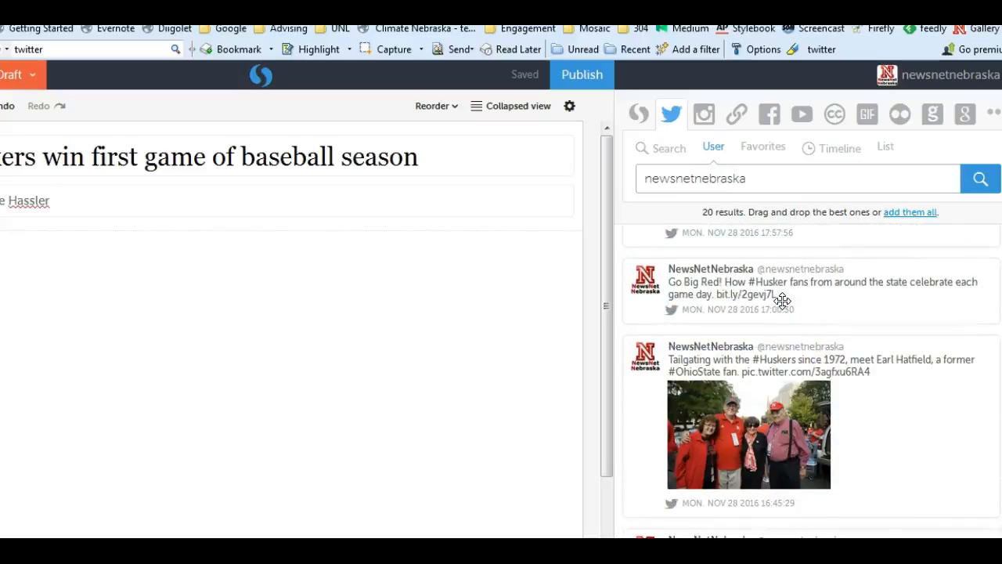
scroll(783, 301, "down", 10)
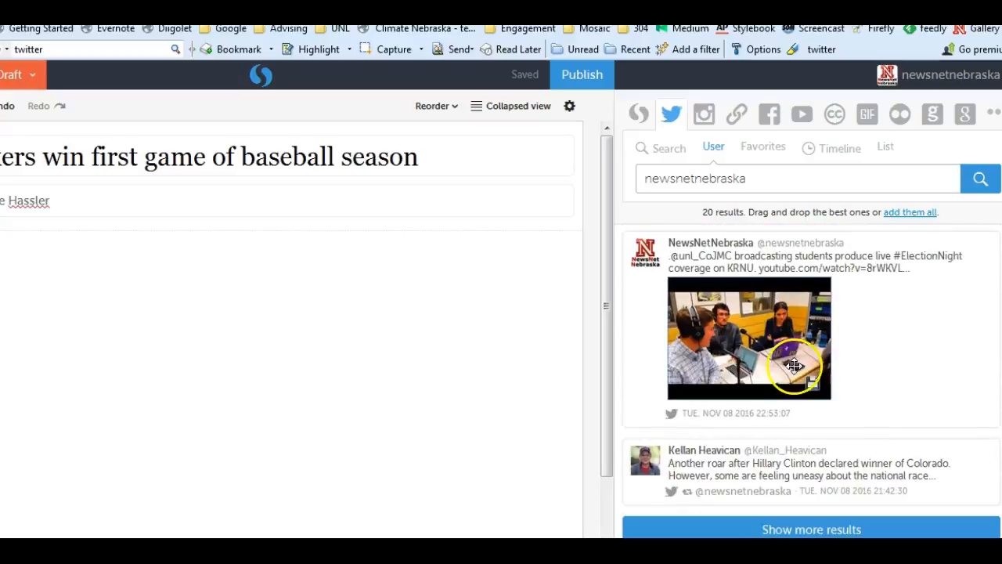
scroll(788, 365, "up", 10)
scroll(791, 365, "up", 5)
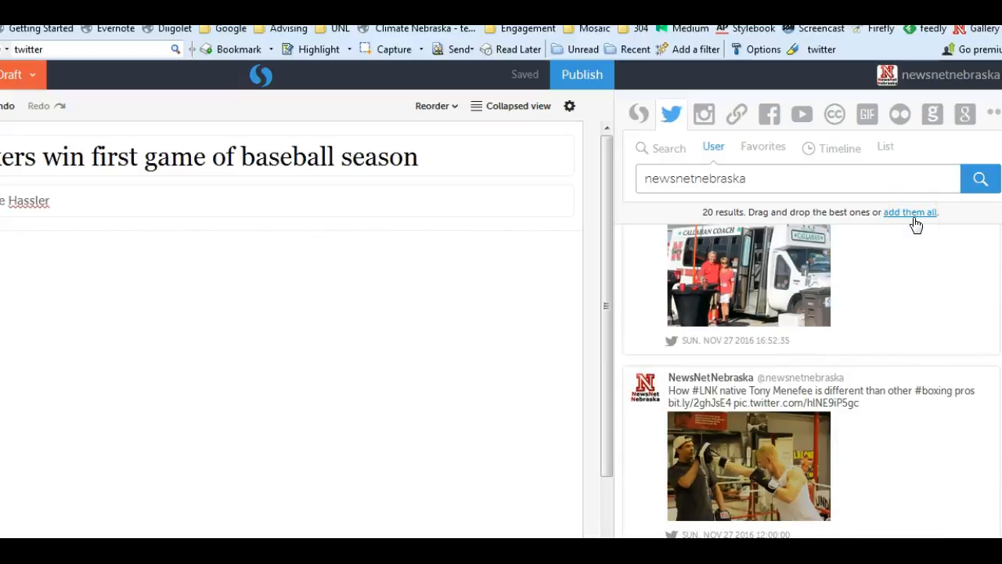
middle_click(915, 306)
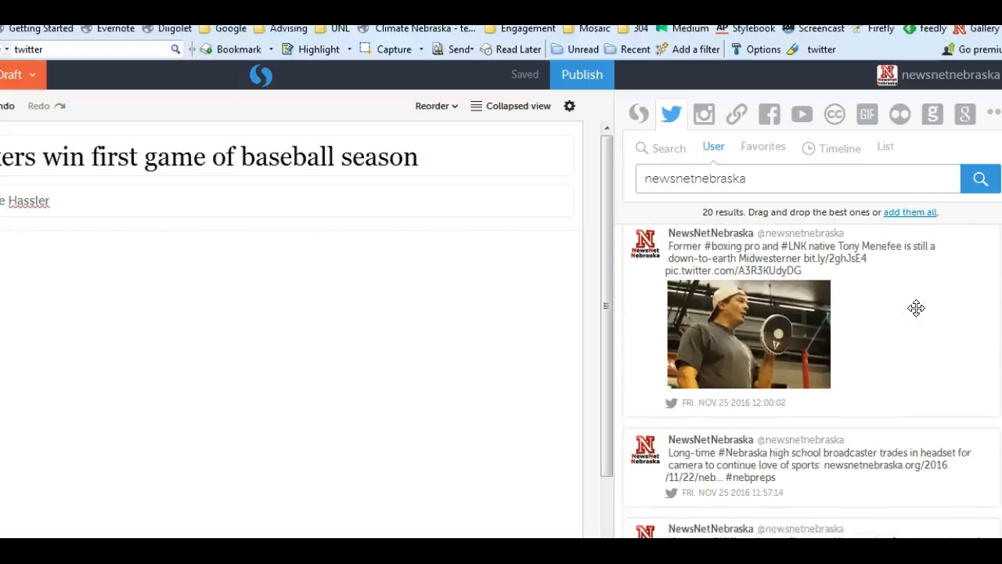
left_click(831, 528)
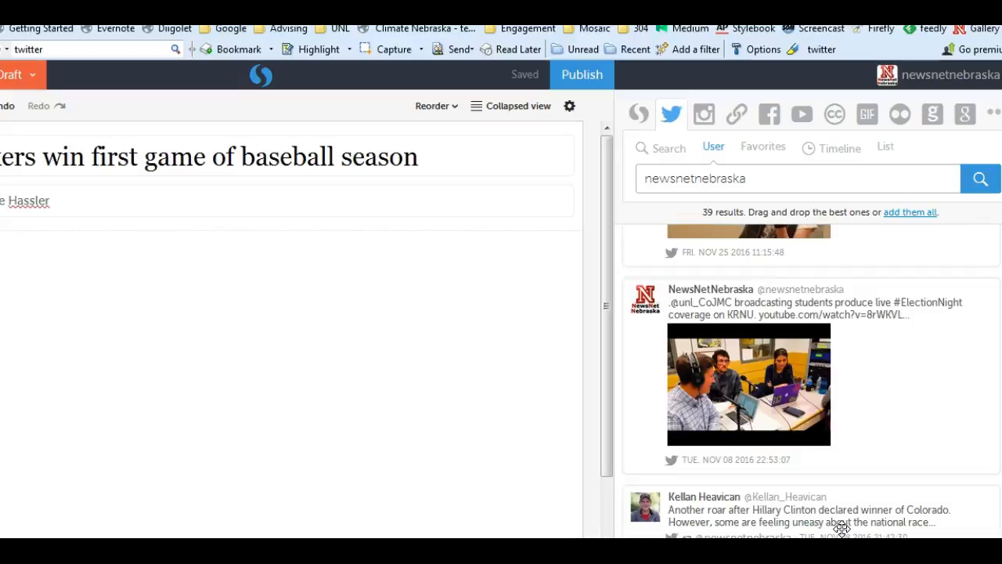
Add all the found tweets to the story and reorder them by oldest first
left_click(908, 214)
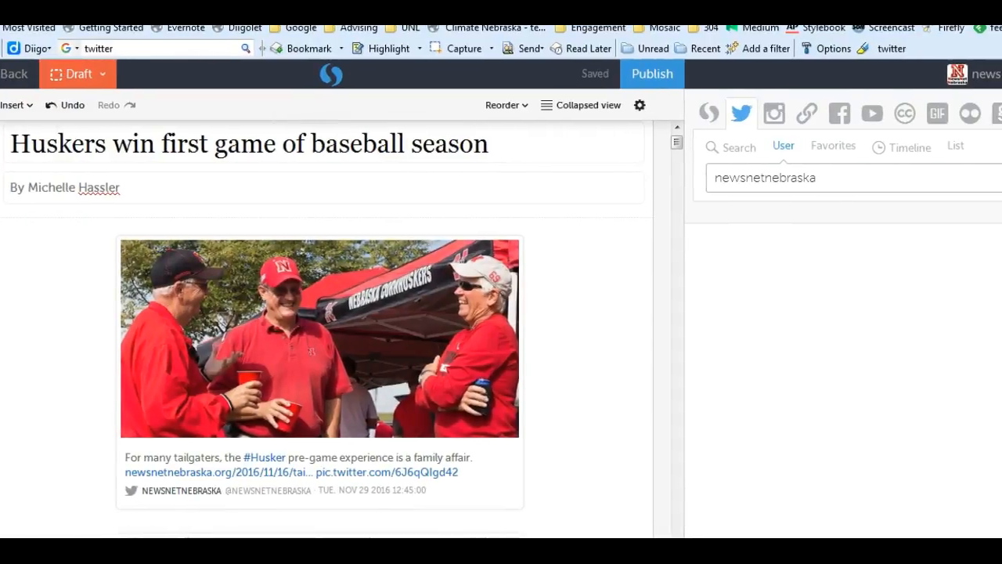
left_click(528, 110)
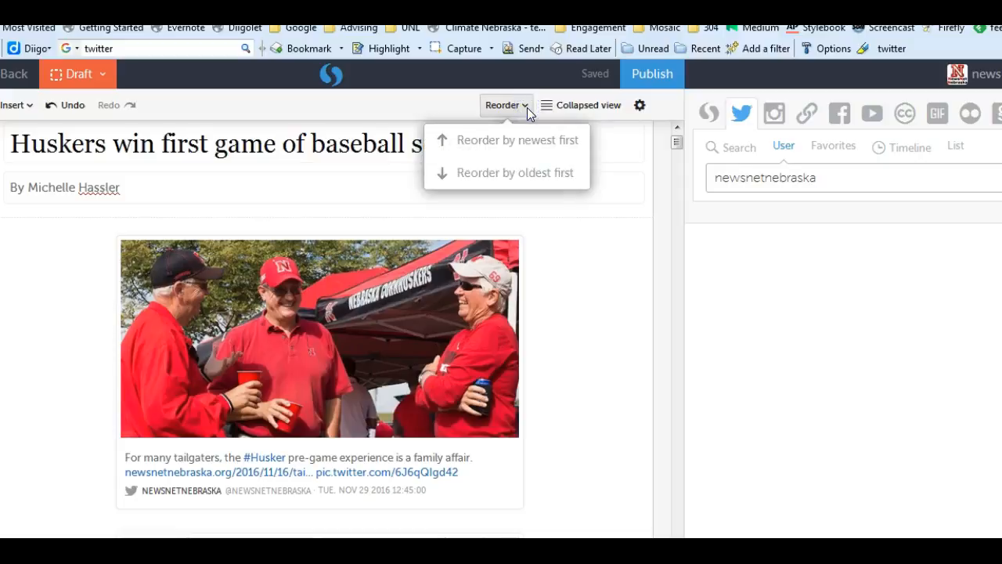
left_click(535, 179)
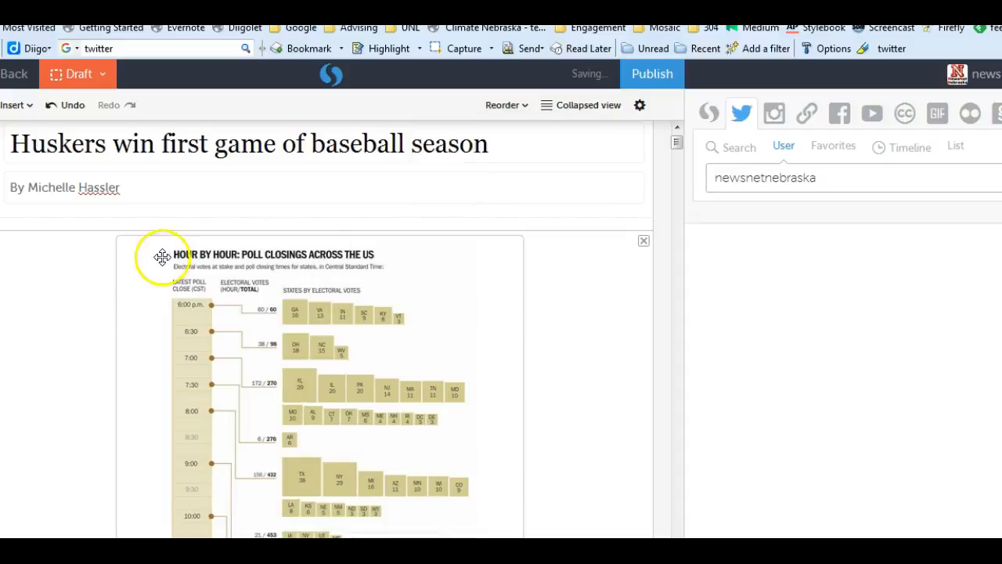
Delete the oldest election tweets from the story, stopping before the flag photo from the Douglas County GOP watch party
left_click(644, 241)
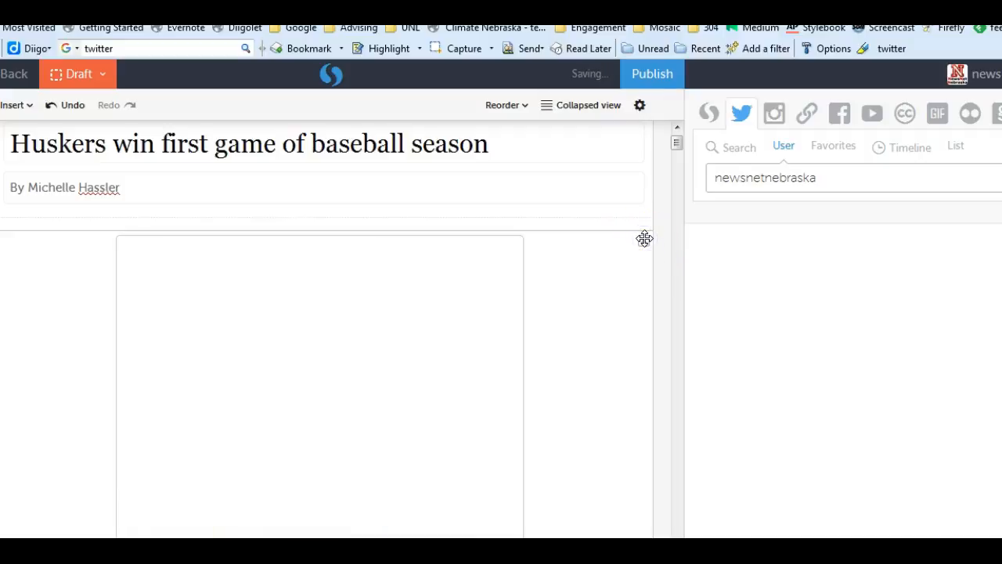
left_click(643, 242)
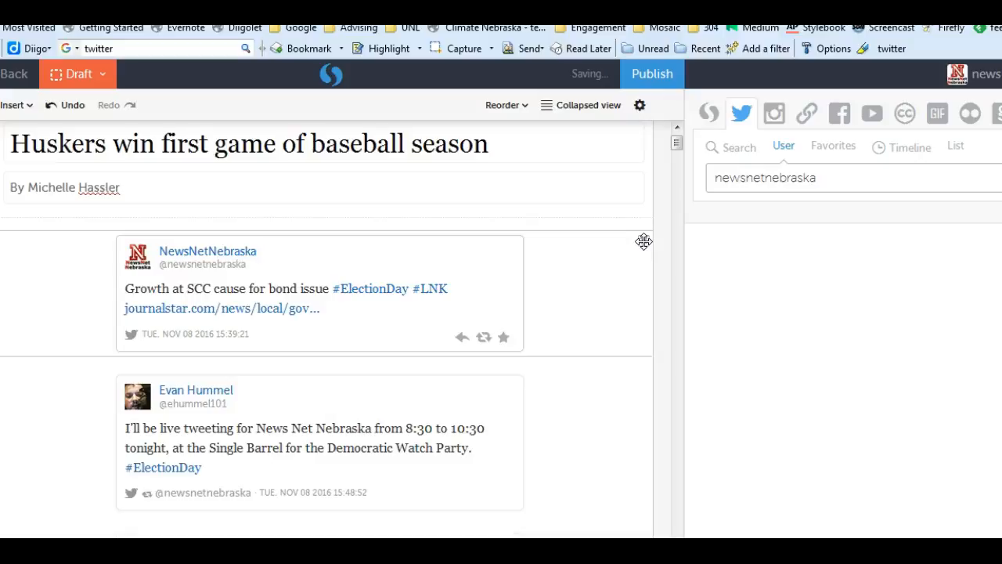
left_click(643, 240)
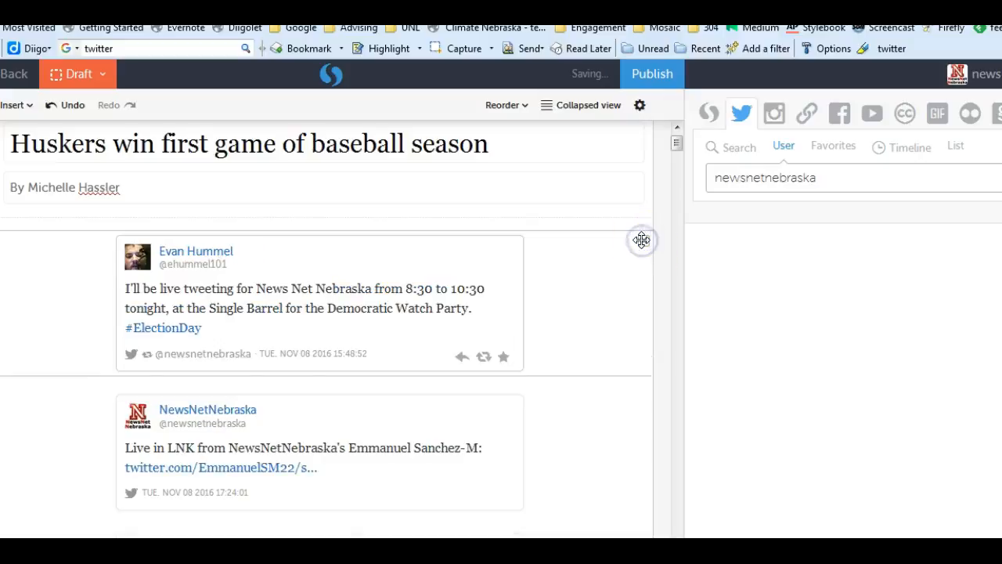
left_click(642, 242)
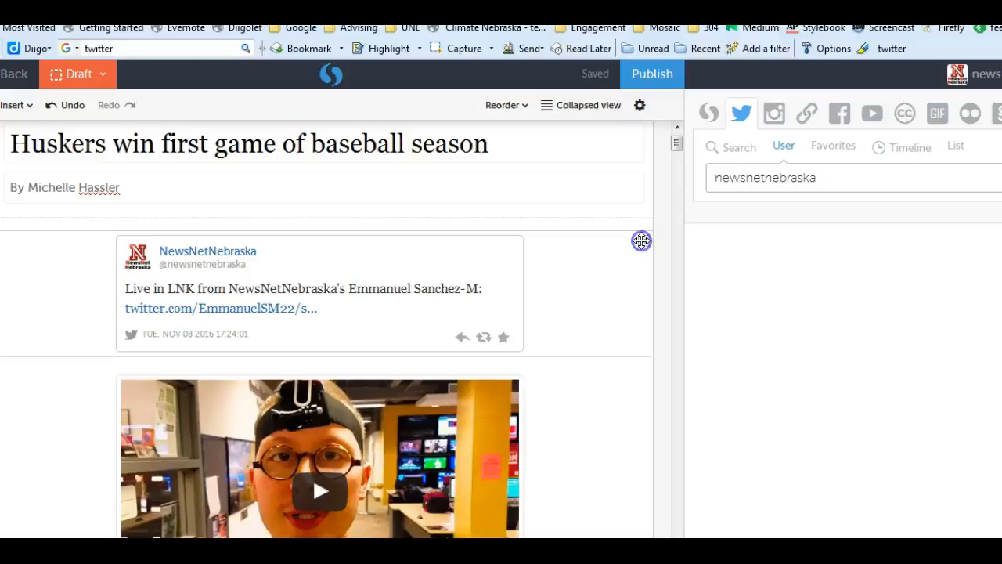
left_click(642, 240)
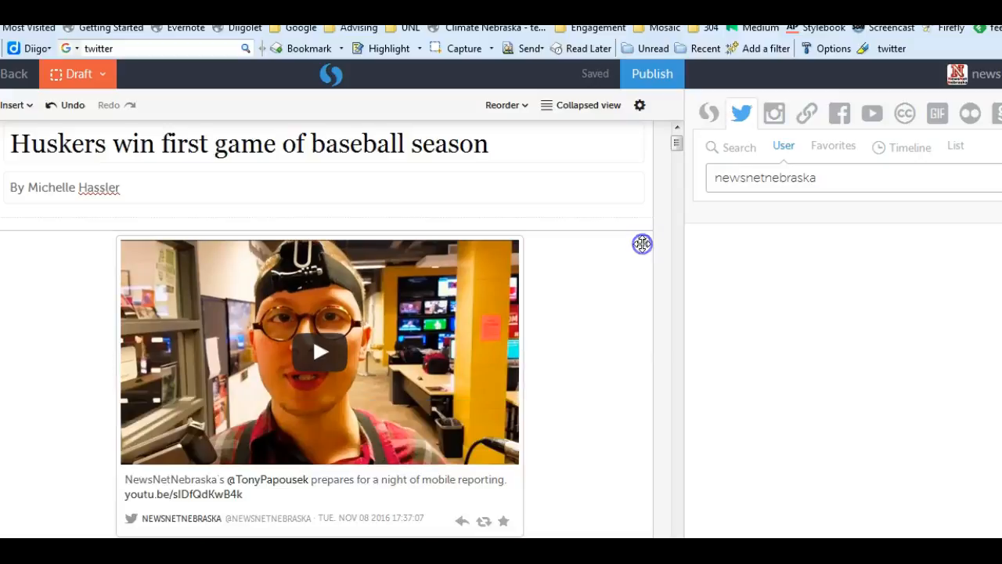
left_click(642, 243)
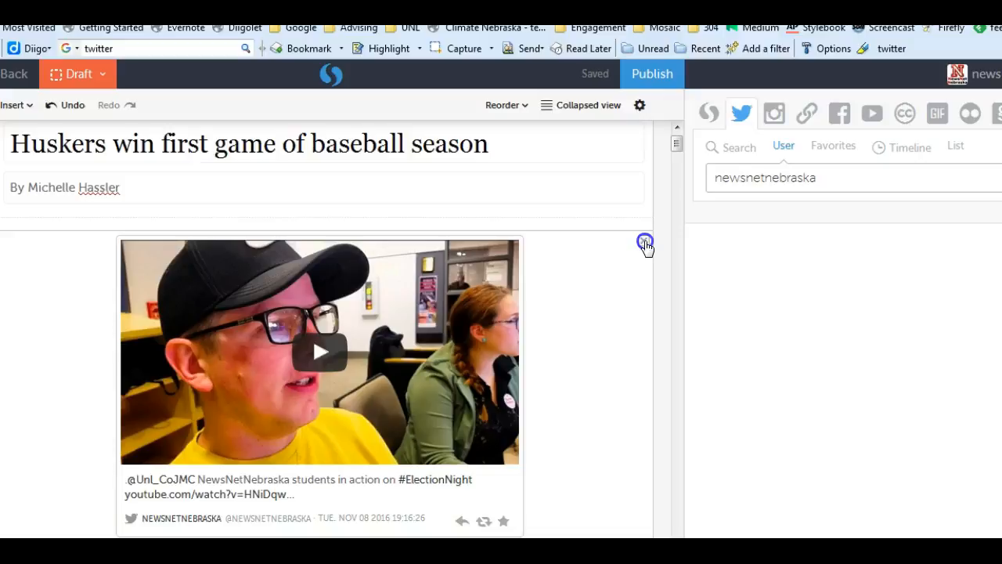
left_click(643, 242)
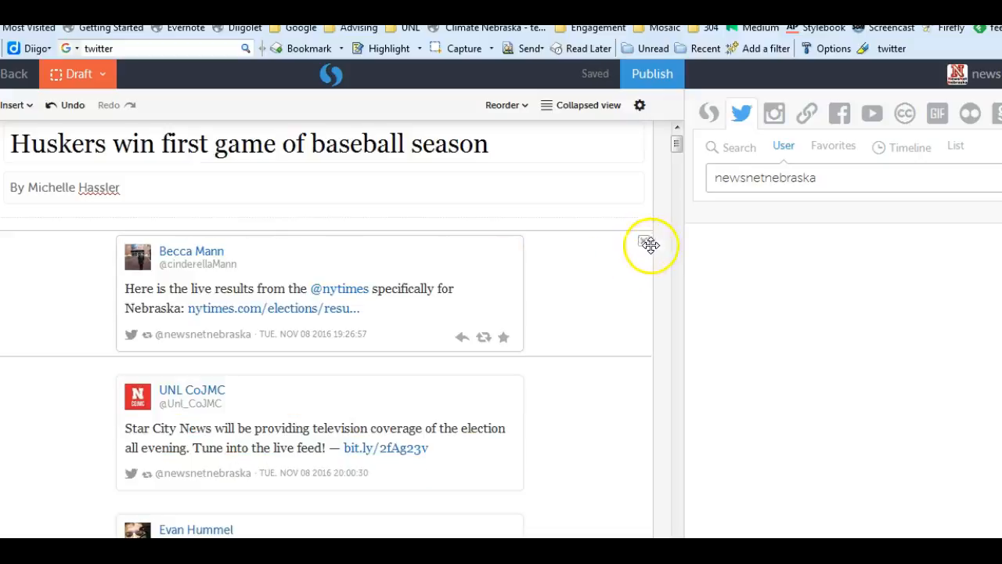
left_click(643, 242)
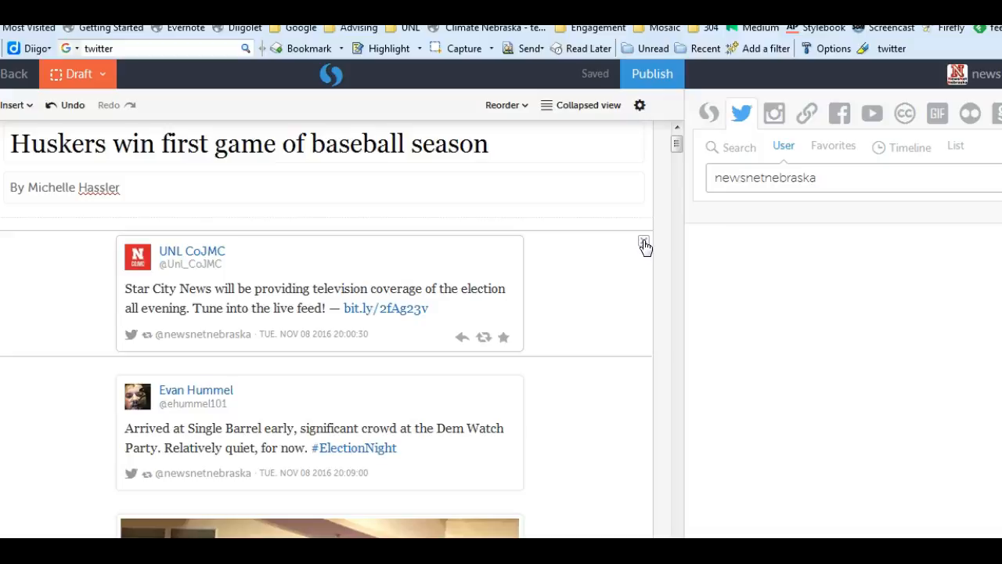
left_click(643, 242)
left_click(643, 241)
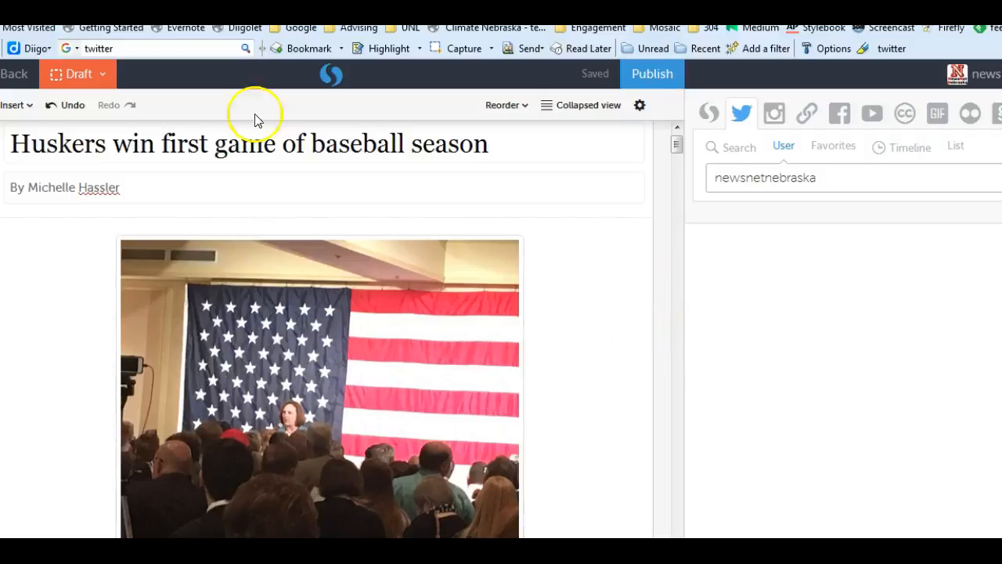
scroll(479, 329, "down", 10)
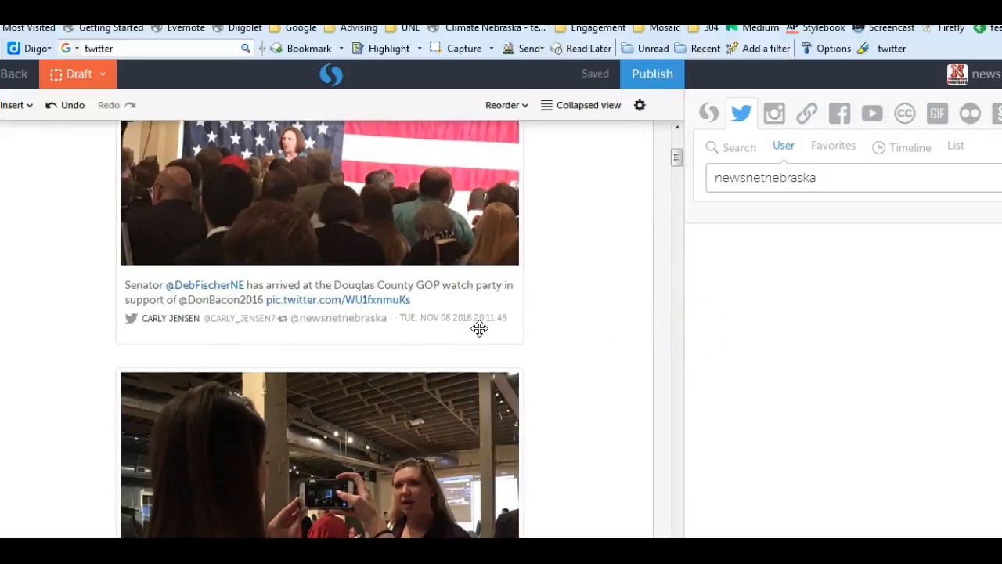
Look through the tweets remaining in the story, from the election night posts down to the late-November posts and back
scroll(480, 328, "down", 15)
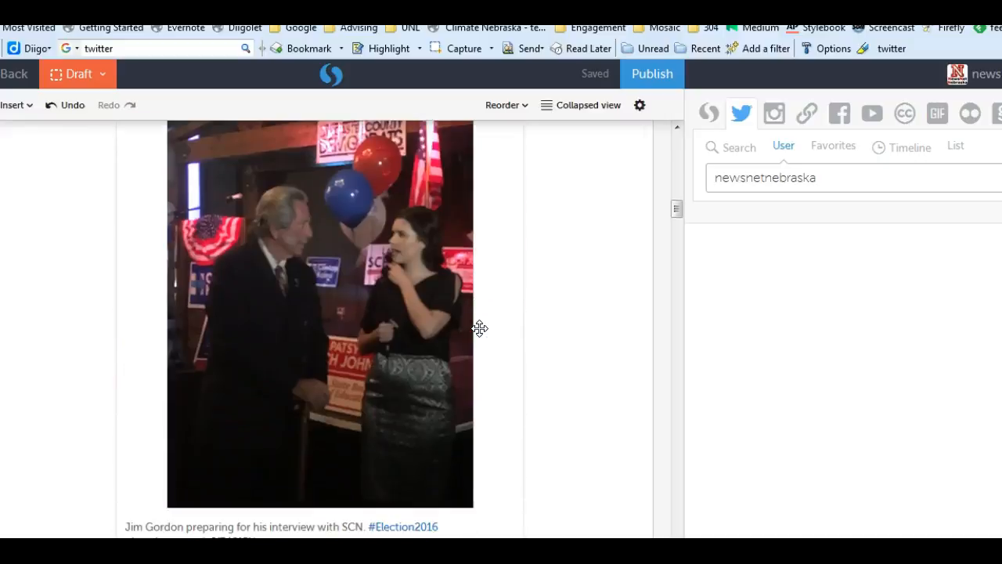
scroll(479, 328, "down", 15)
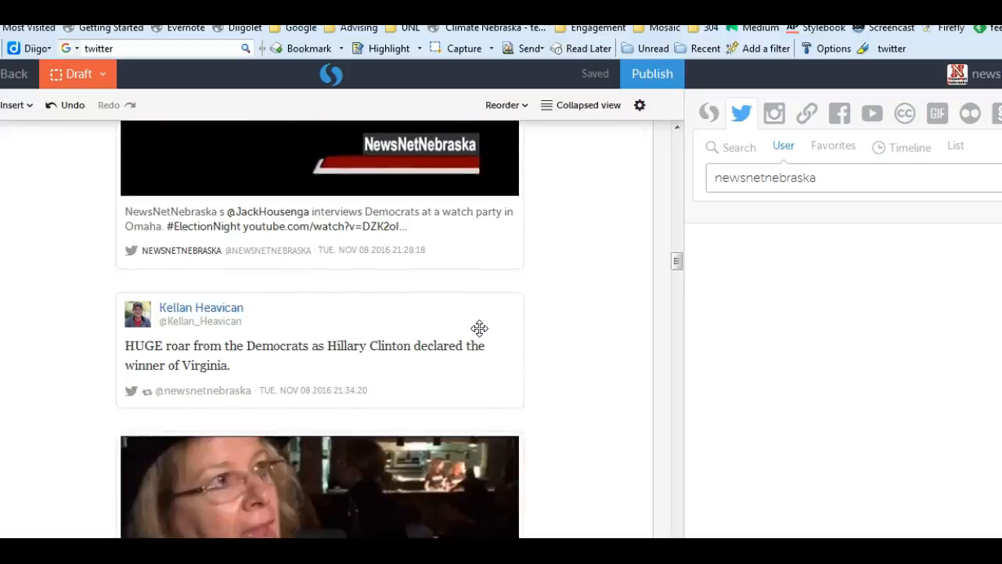
scroll(479, 328, "down", 15)
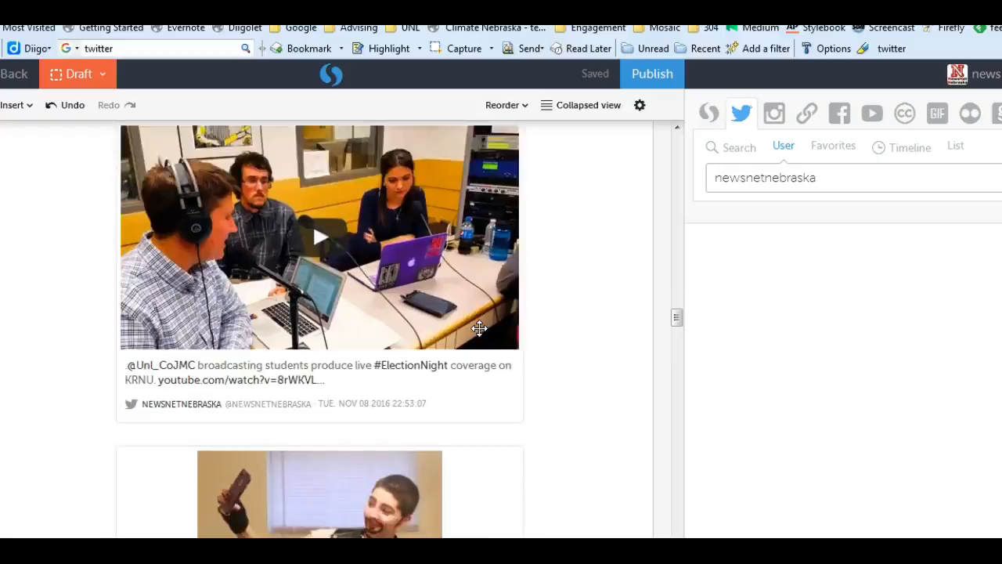
scroll(479, 328, "down", 15)
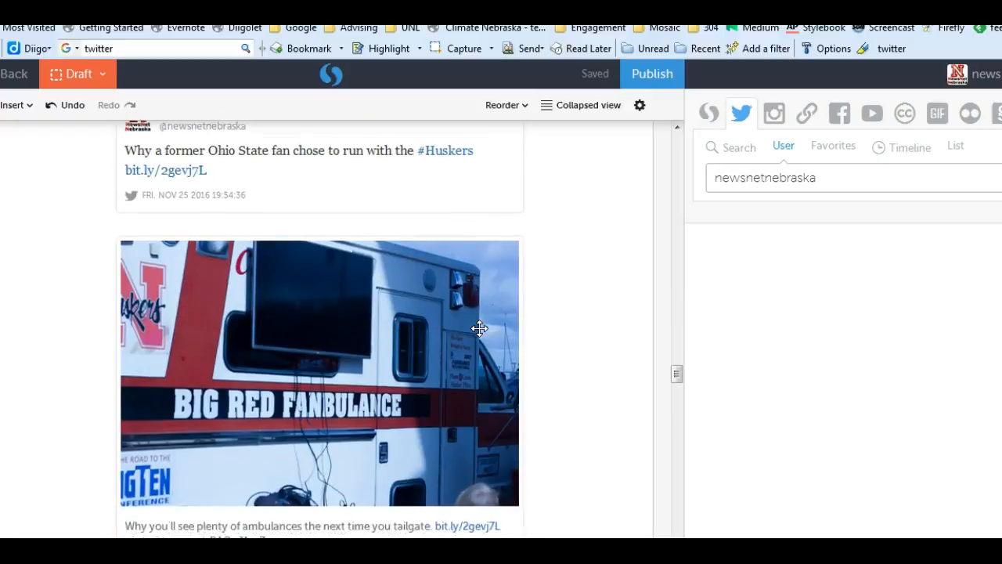
scroll(479, 328, "down", 15)
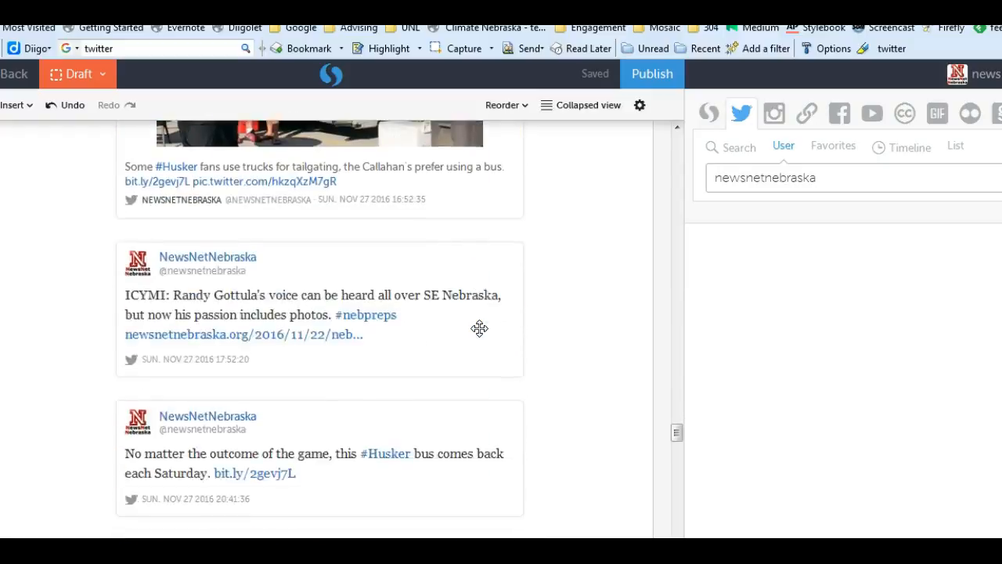
scroll(479, 328, "down", 5)
scroll(479, 329, "up", 10)
scroll(479, 328, "up", 20)
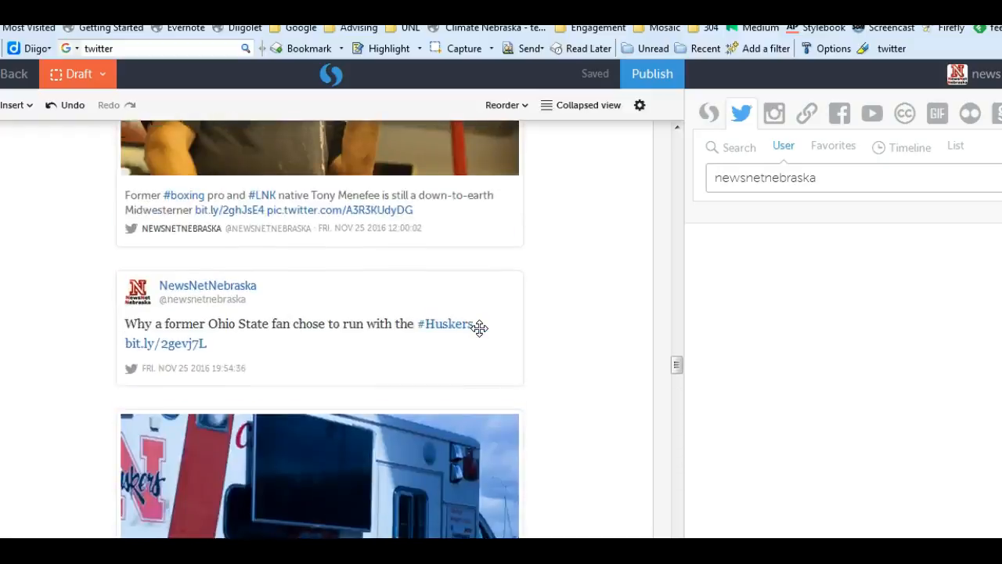
scroll(479, 328, "up", 20)
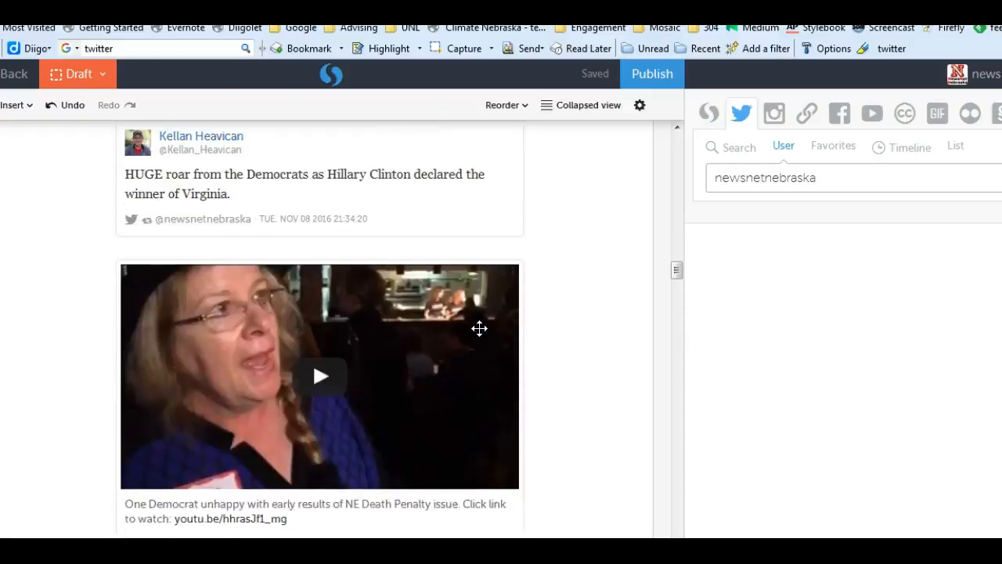
scroll(479, 328, "up", 20)
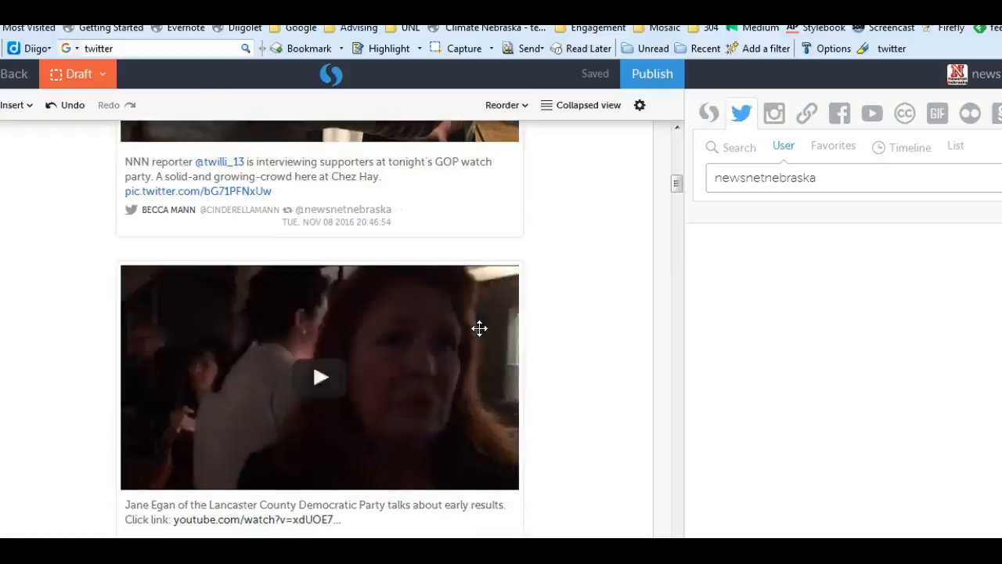
scroll(479, 328, "up", 1)
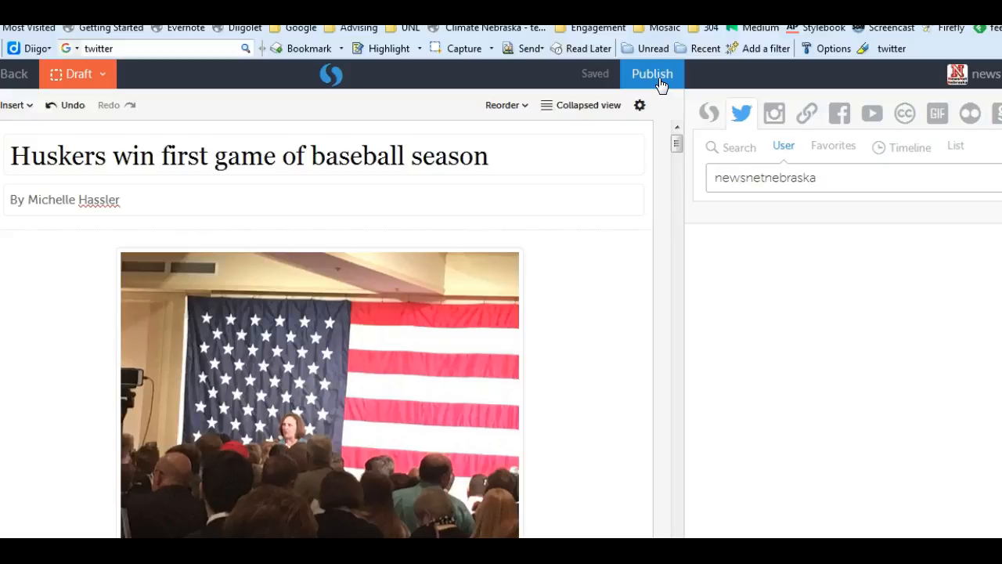
Undo the tweet deletions, the reordering and the bulk add until the story contains no tweets
left_click(74, 107)
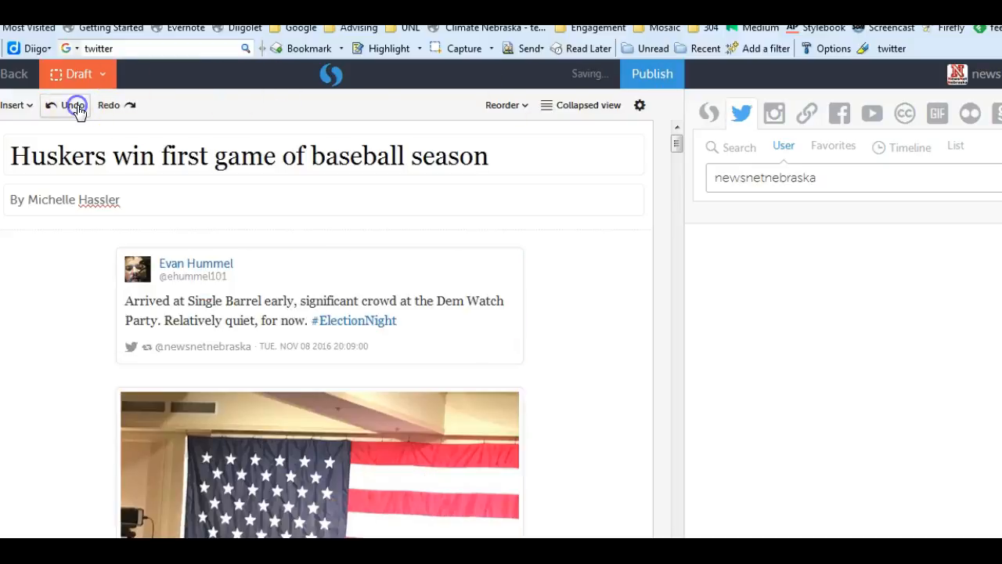
left_click(76, 108)
left_click(78, 112)
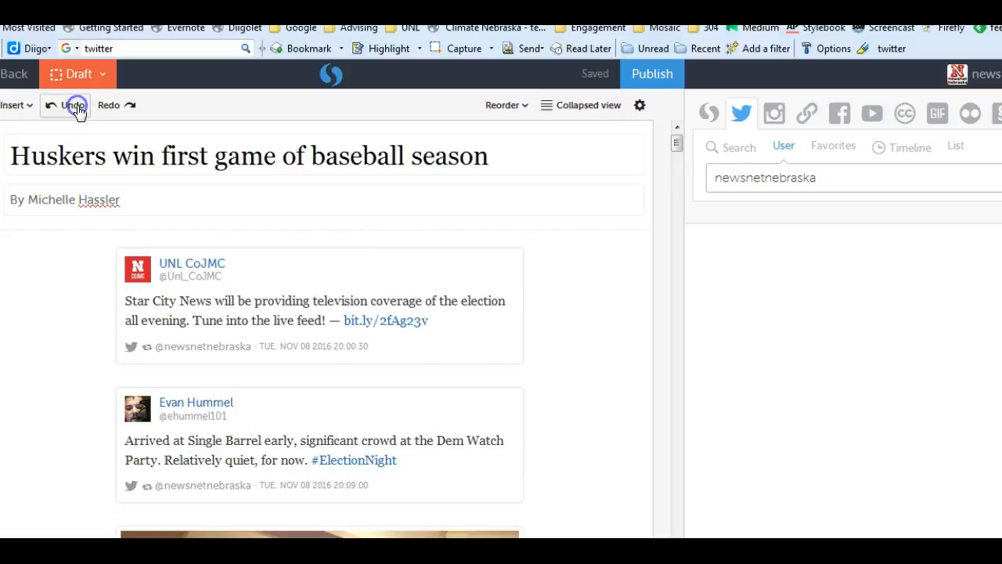
left_click(79, 112)
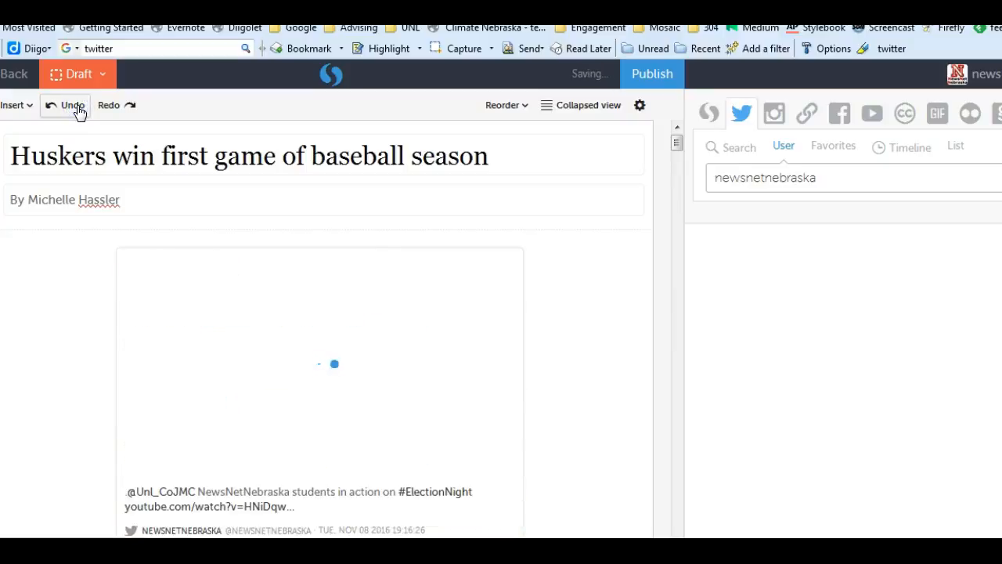
left_click(79, 112)
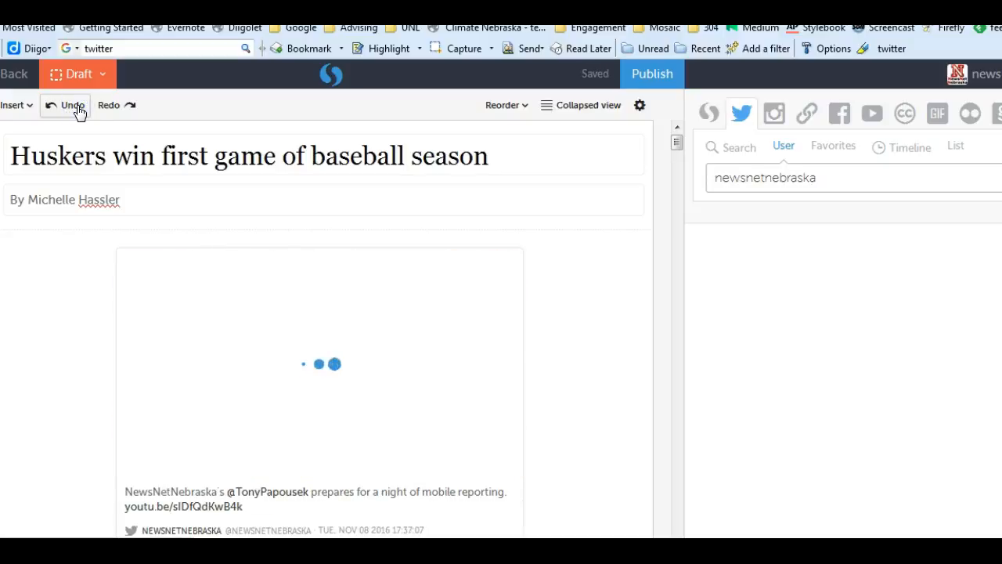
left_click(79, 112)
left_click(78, 112)
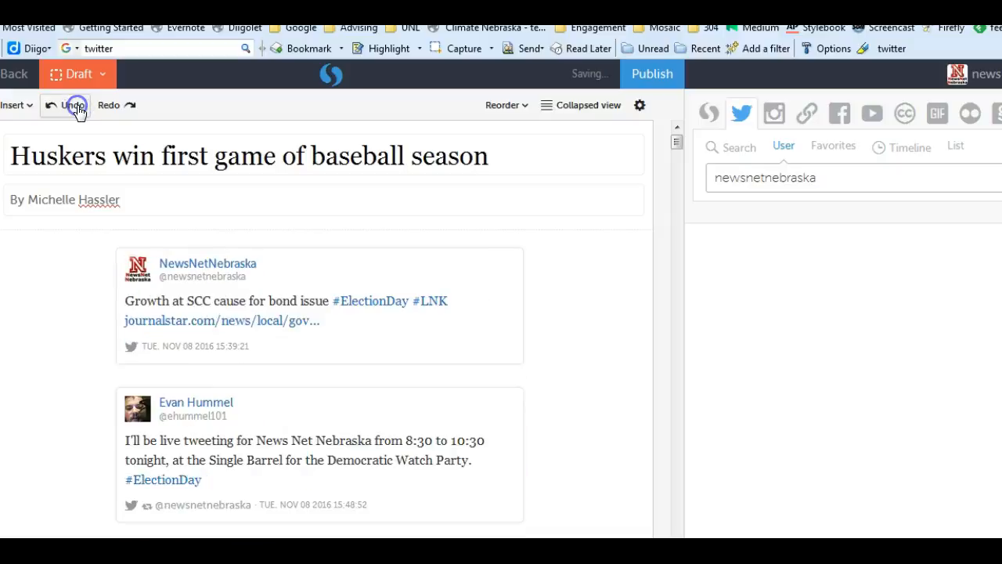
left_click(78, 112)
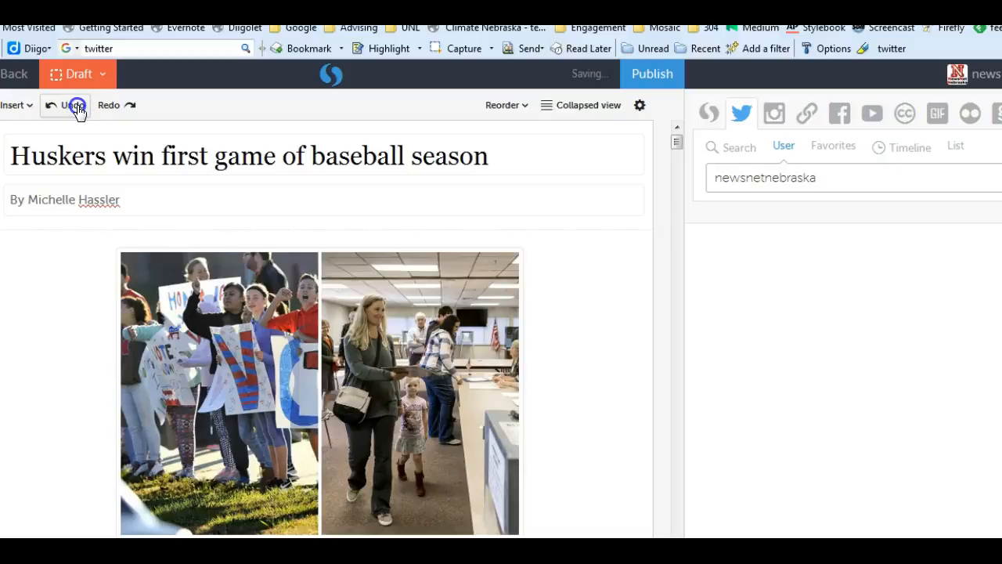
left_click(78, 109)
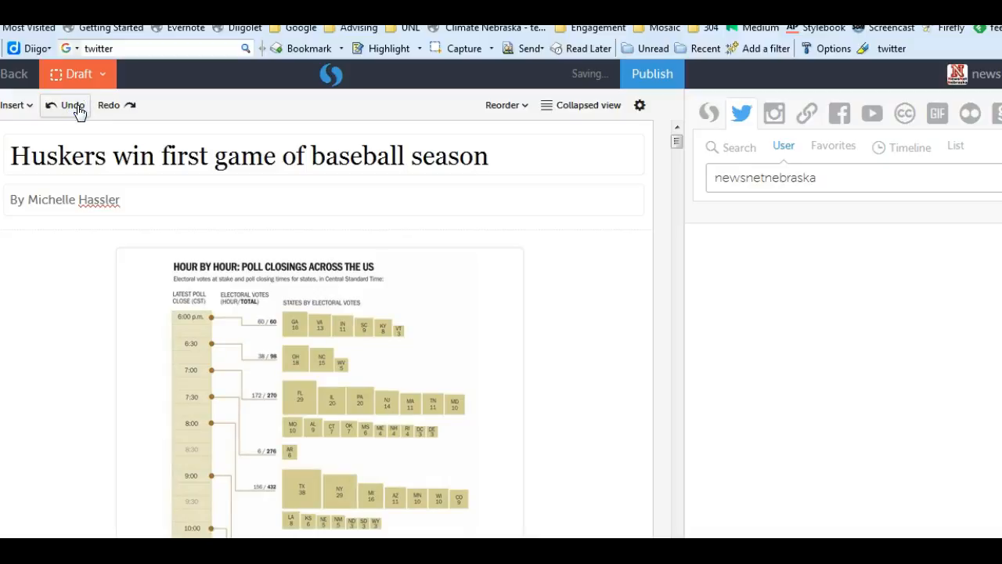
left_click(72, 108)
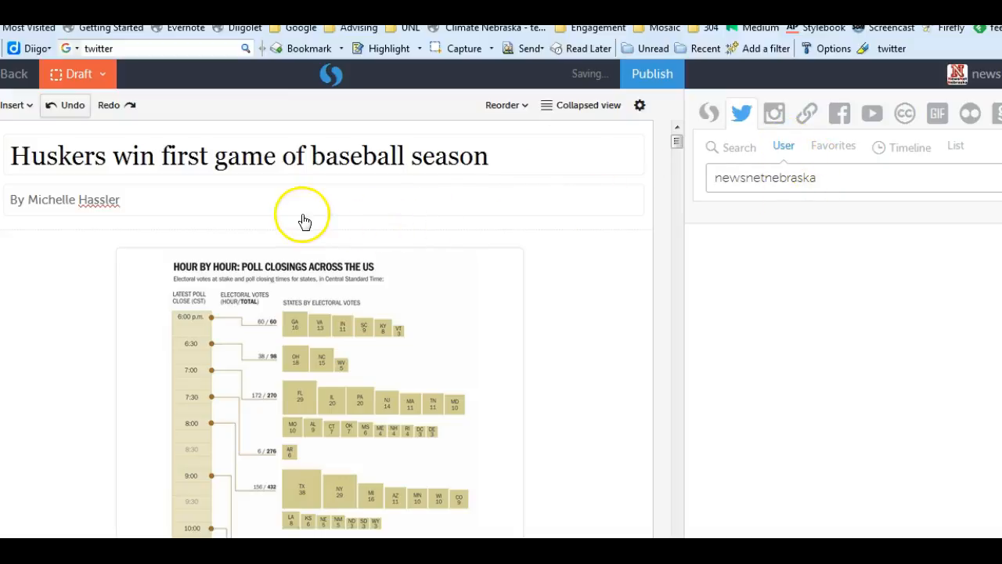
left_click(70, 105)
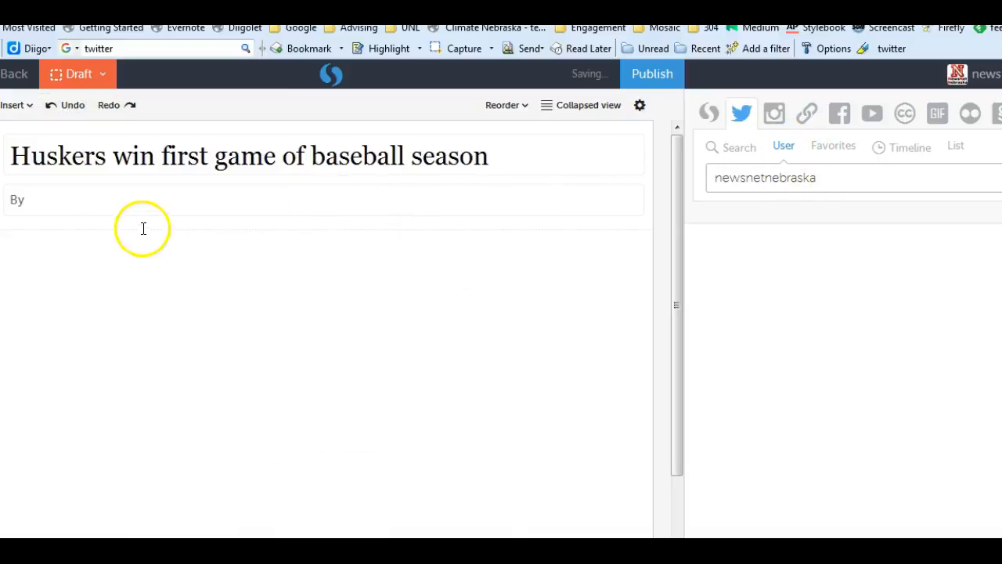
Re-enter the author's name in the byline and rerun the Twitter user search for newsnetnebraska
left_click(147, 210)
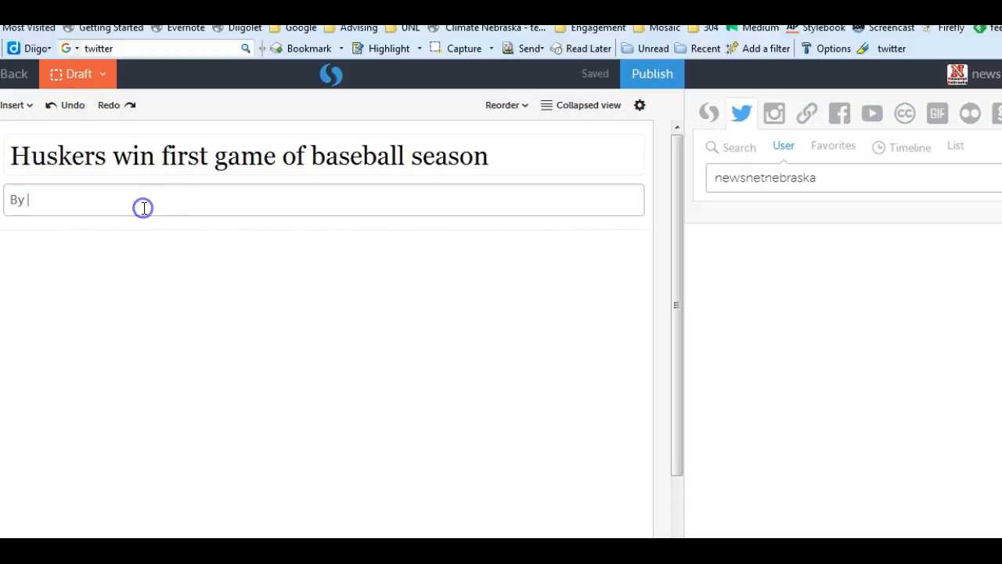
type("Michelle Hassler")
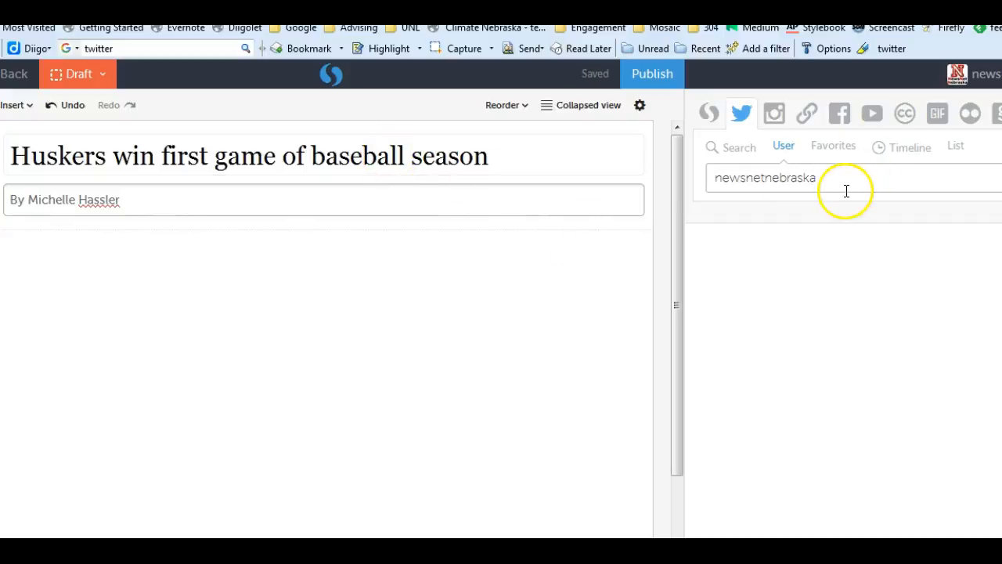
left_click(1001, 179)
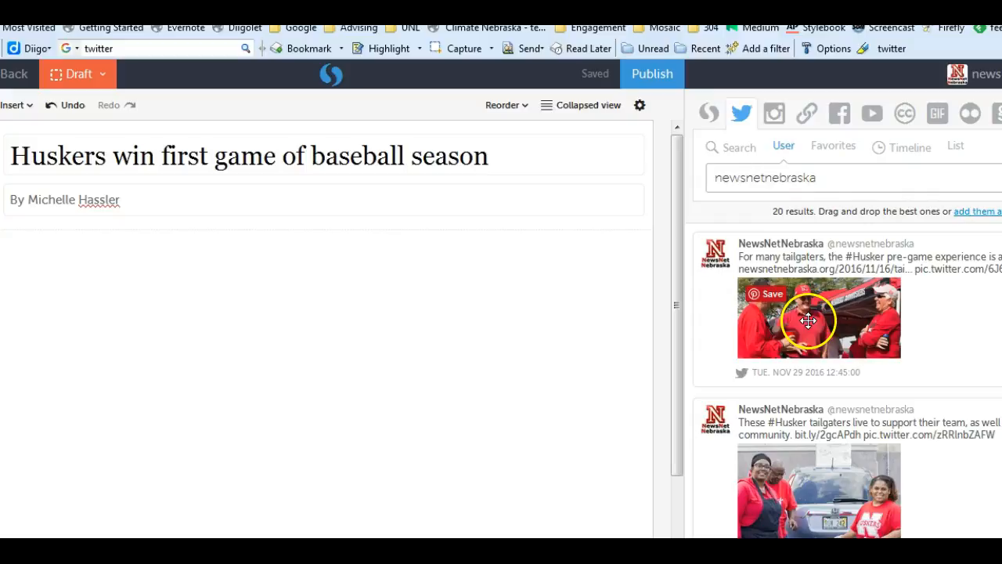
Add the "family affair" tailgaters tweet to the story and place the "east-stadium psychos" tweet below it
left_click_drag(758, 267, 179, 287)
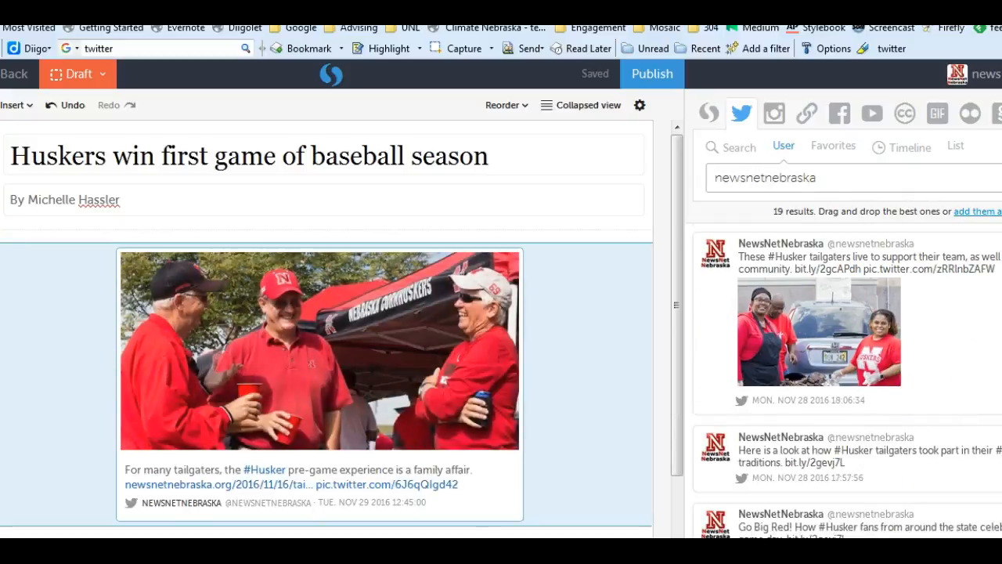
scroll(847, 381, "down", 5)
left_click_drag(823, 385, 306, 494)
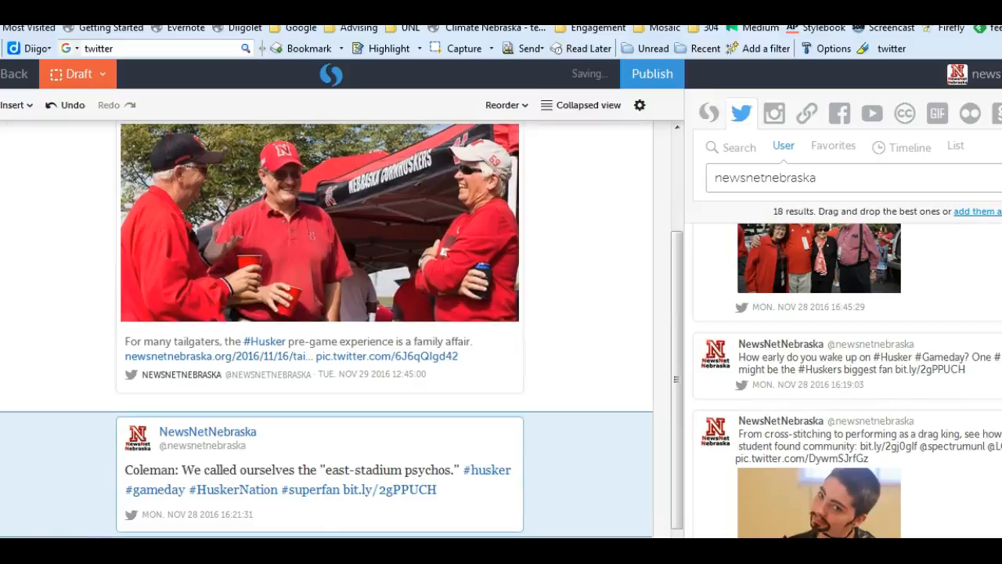
Try to add the tweet with the tailgating bus photo below the "east-stadium psychos" tweet
scroll(821, 443, "down", 5)
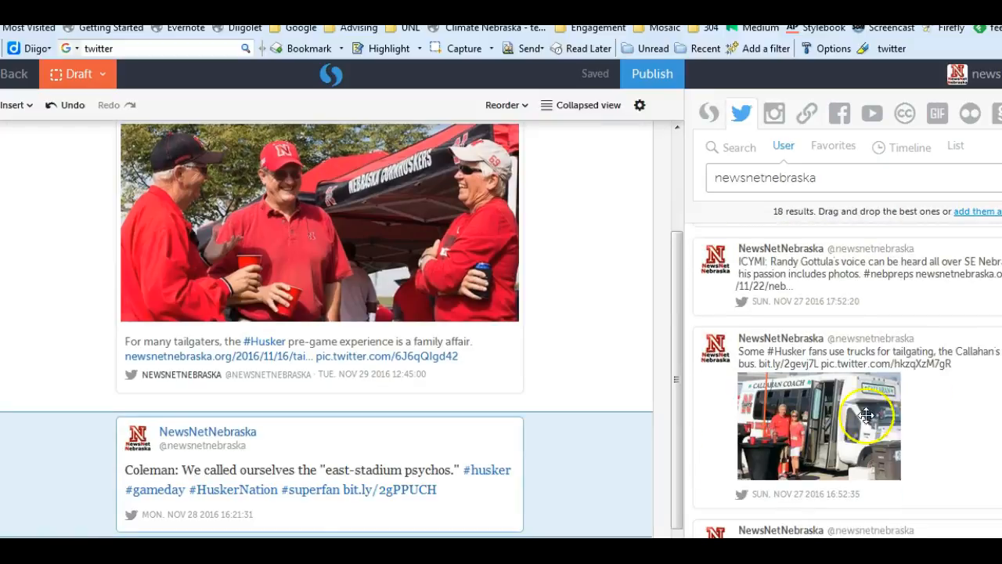
left_click_drag(821, 443, 473, 487)
left_click_drag(406, 517, 739, 465)
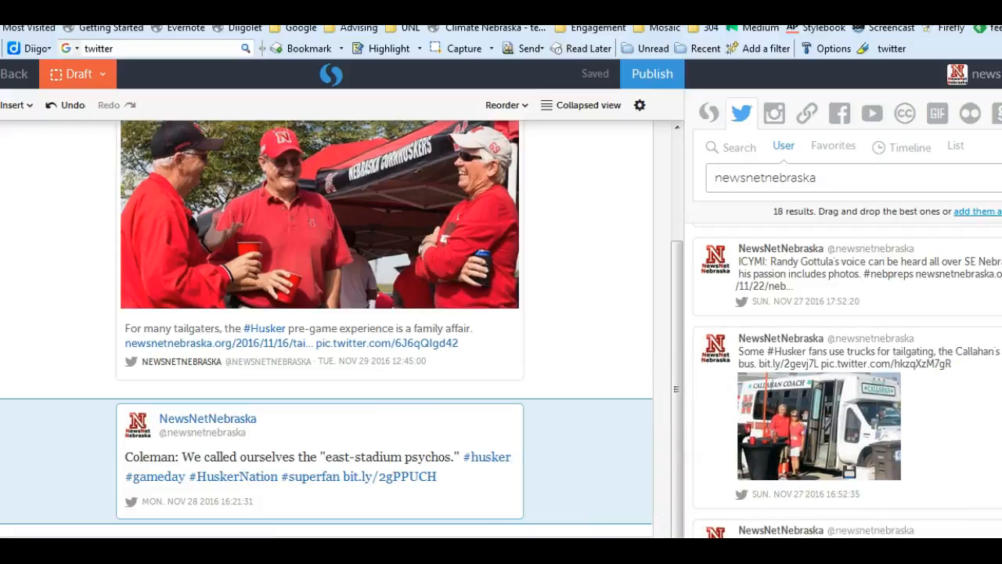
Add the #boxing tweet dated Nov 27 2016 to the end of the story, below the "east-stadium psychos" tweet
scroll(850, 439, "down", 2)
left_click_drag(676, 400, 677, 487)
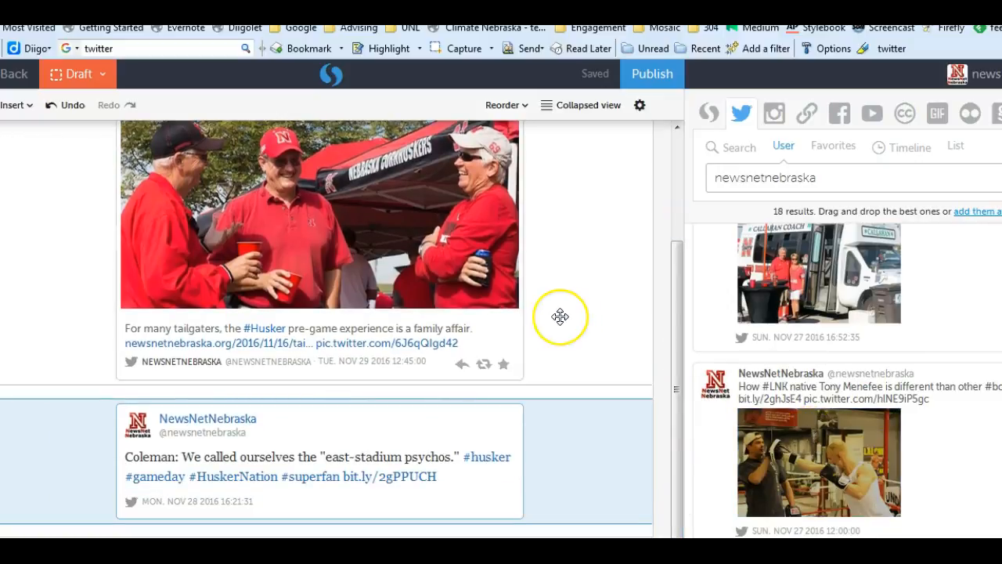
scroll(560, 316, "up", 2)
scroll(560, 317, "down", 2)
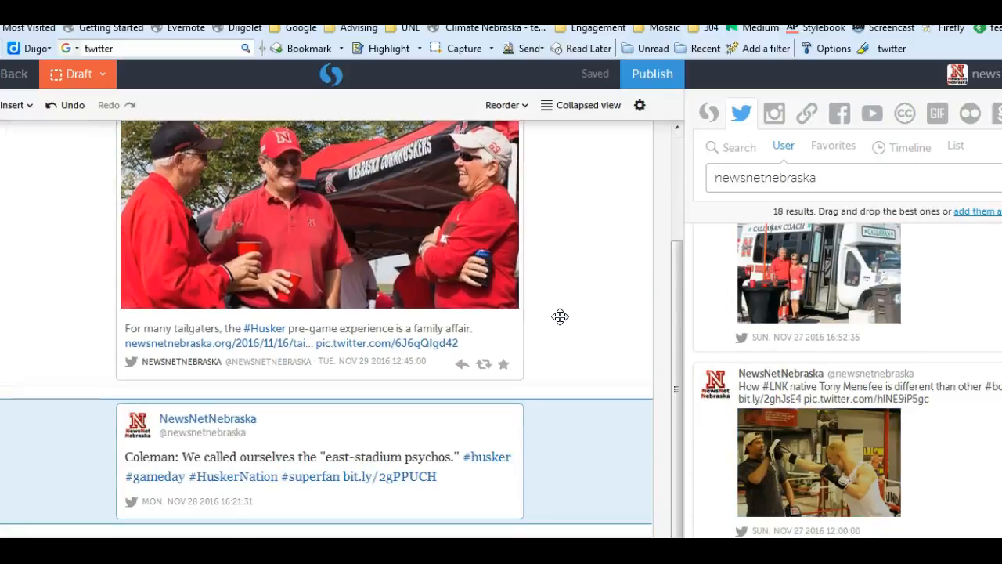
left_click_drag(770, 397, 501, 532)
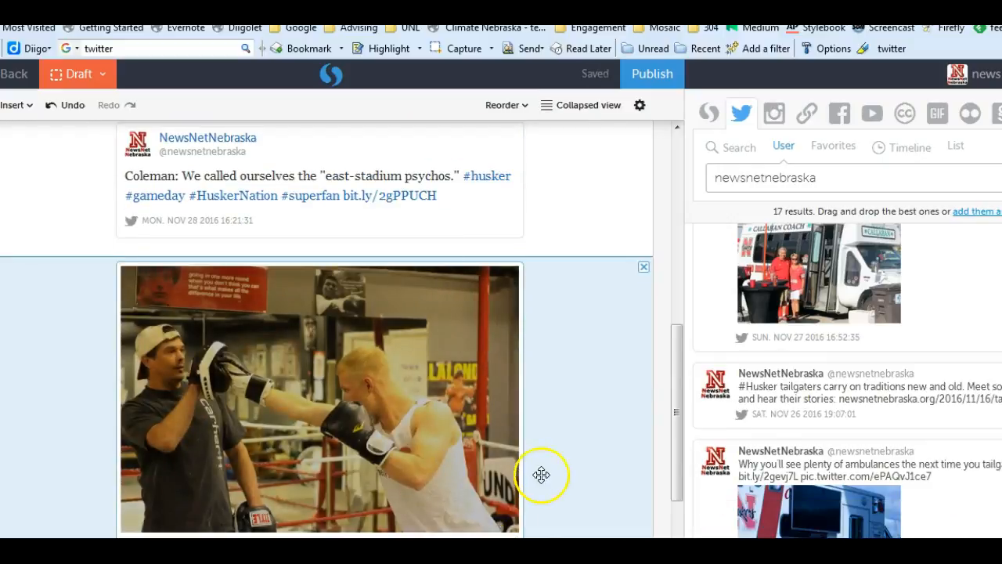
Look at the story's reorder options and check over the headline, byline and added tweets
scroll(541, 475, "up", 5)
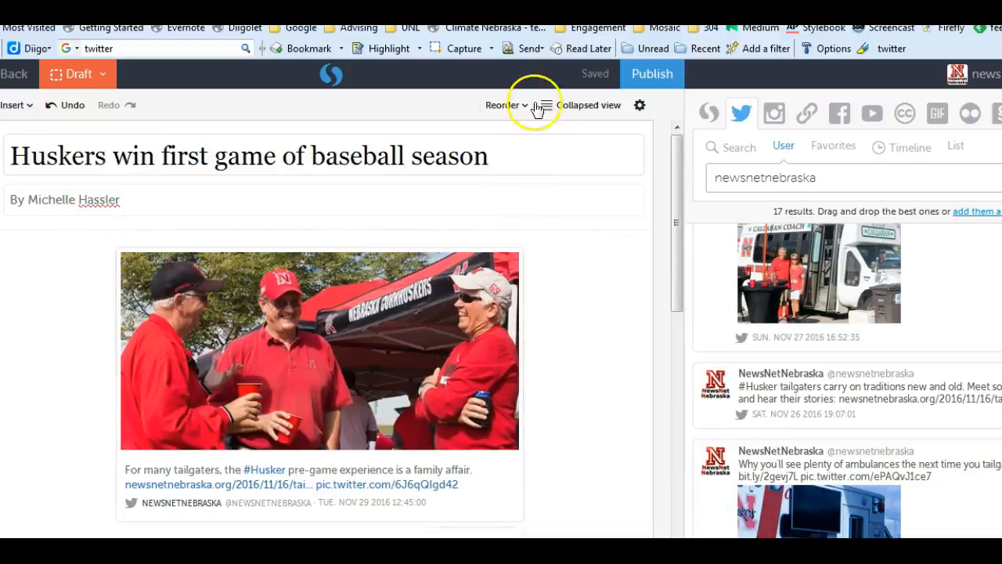
left_click(520, 107)
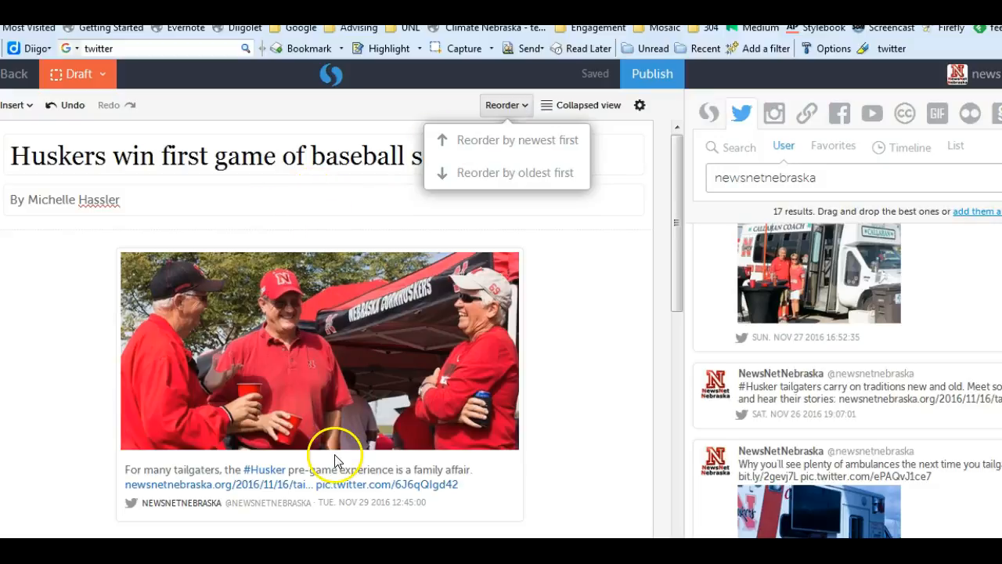
left_click(611, 340)
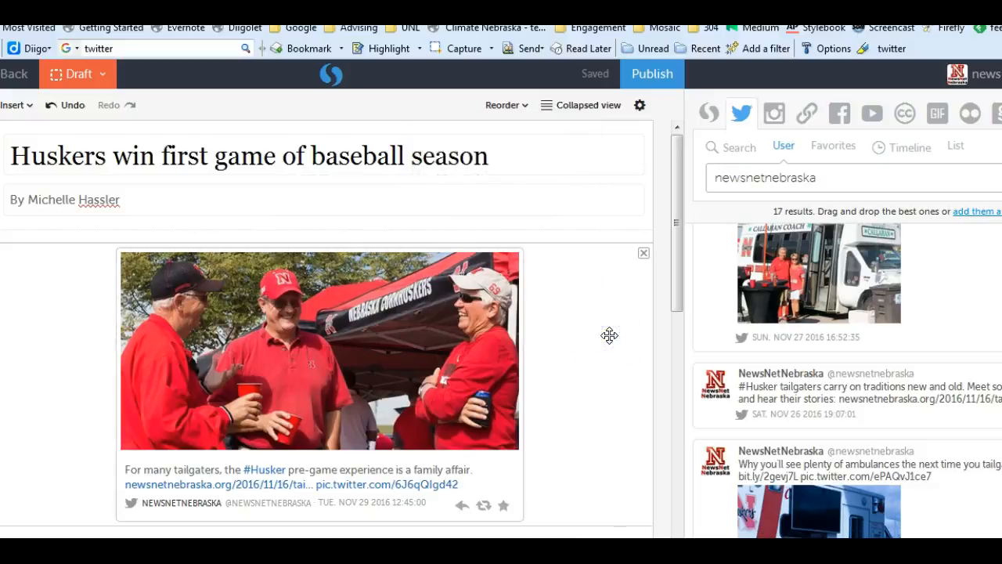
left_click(652, 76)
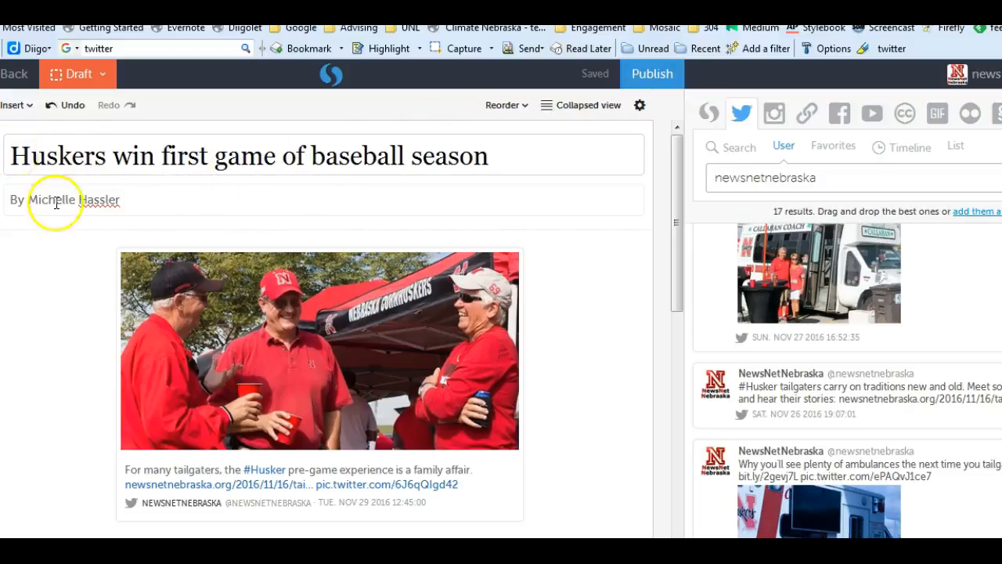
scroll(216, 296, "down", 5)
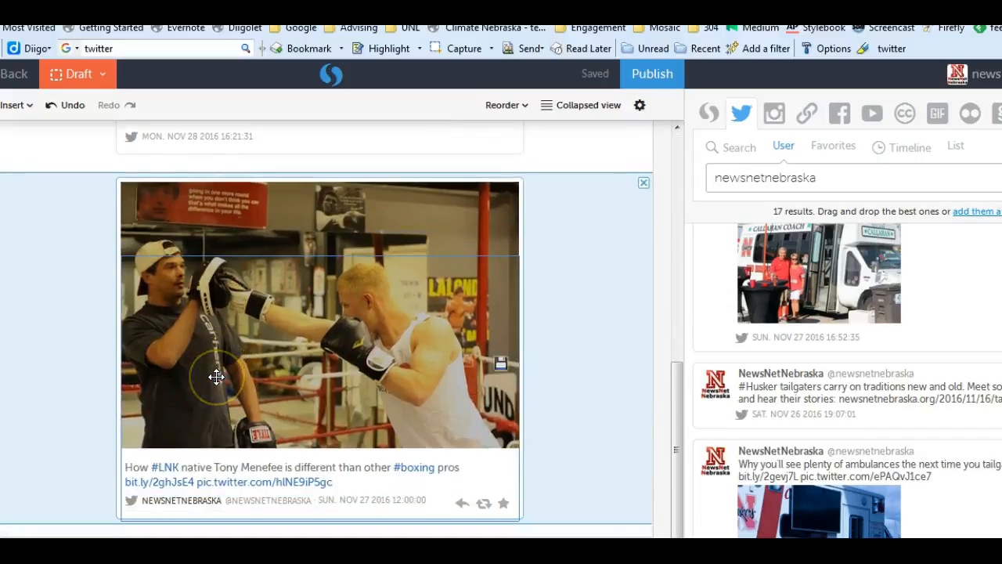
scroll(216, 376, "up", 6)
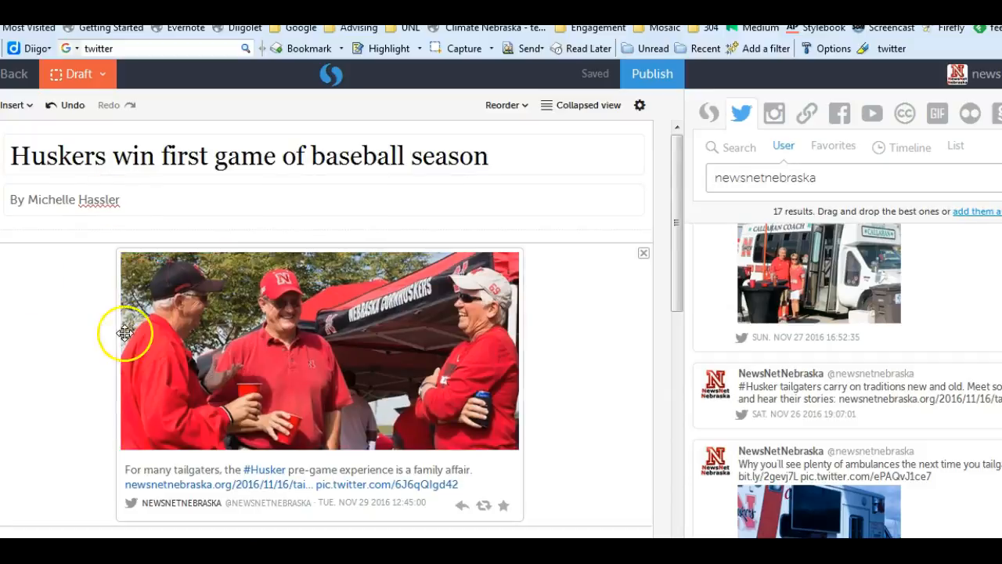
left_click(186, 251)
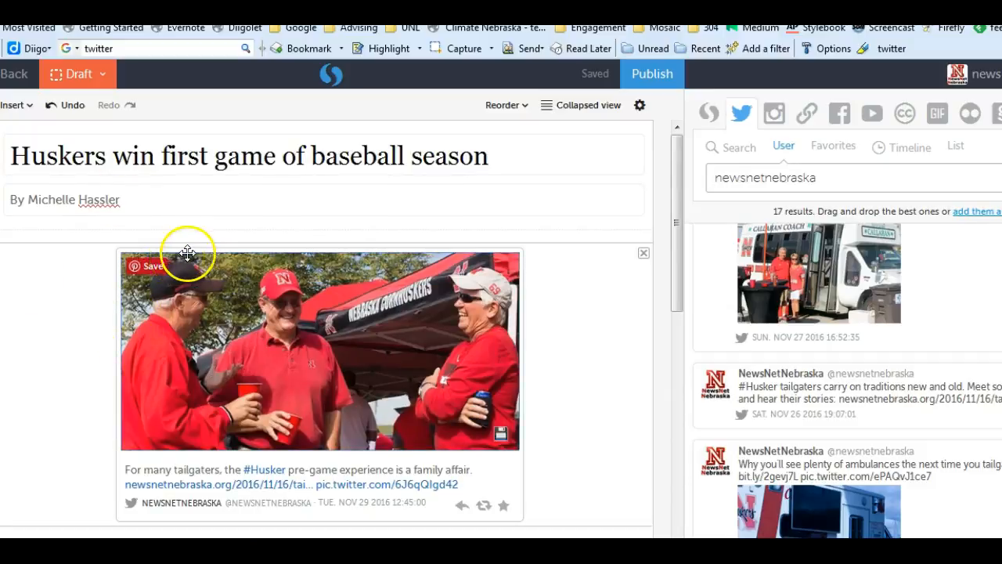
Clear the username newsnetnebraska from the Twitter user search
scroll(190, 257, "down", 2)
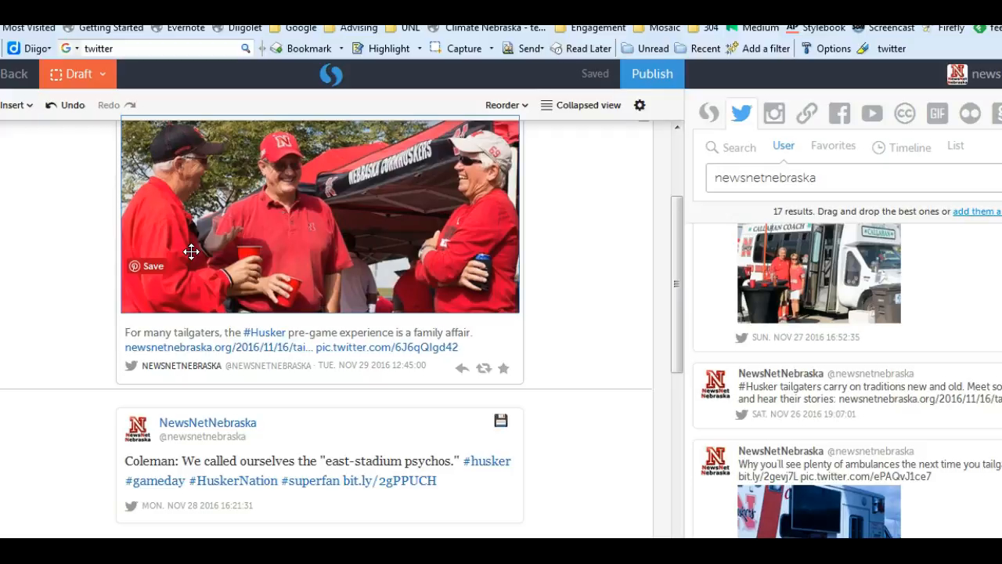
scroll(191, 252, "down", 2)
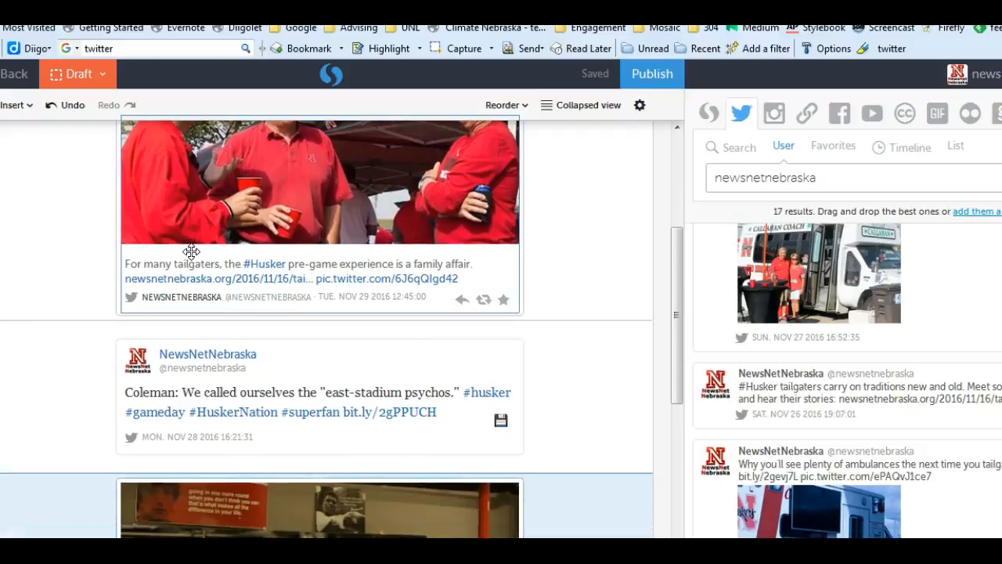
scroll(191, 252, "up", 6)
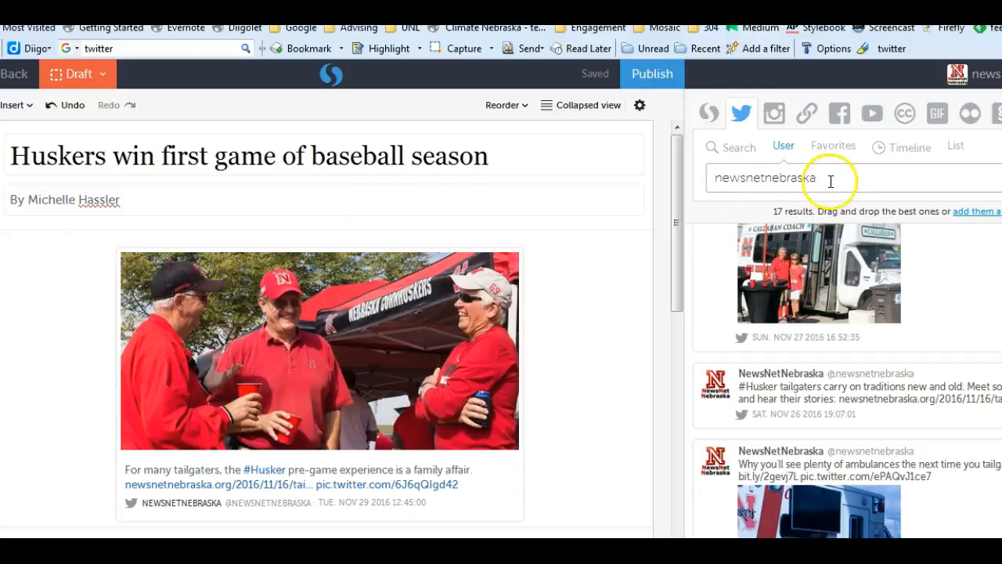
left_click_drag(830, 178, 695, 182)
key("BackSpace")
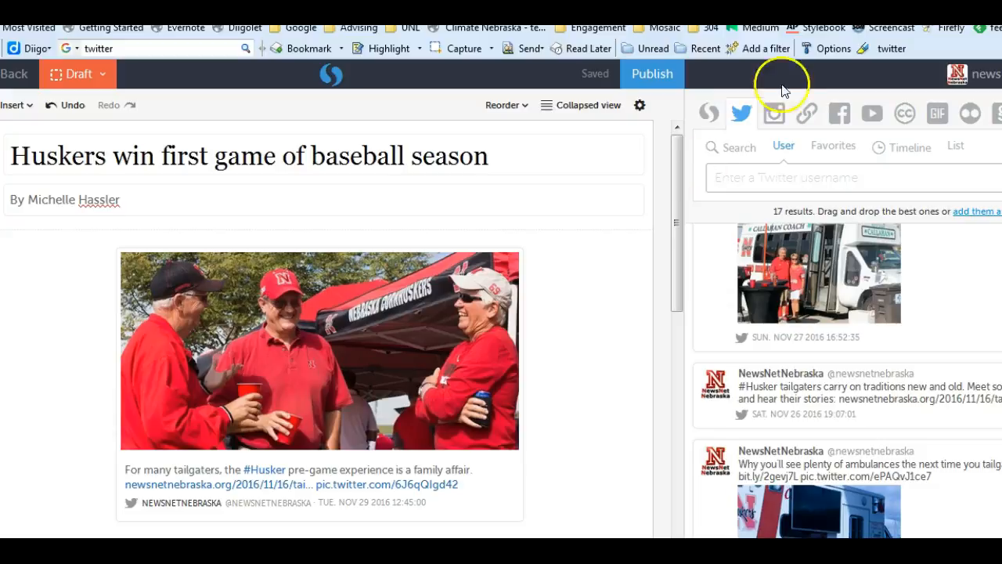
Look through the listed newsnetnebraska tweets down to the oldest results and back up for more story material
scroll(838, 347, "down", 10)
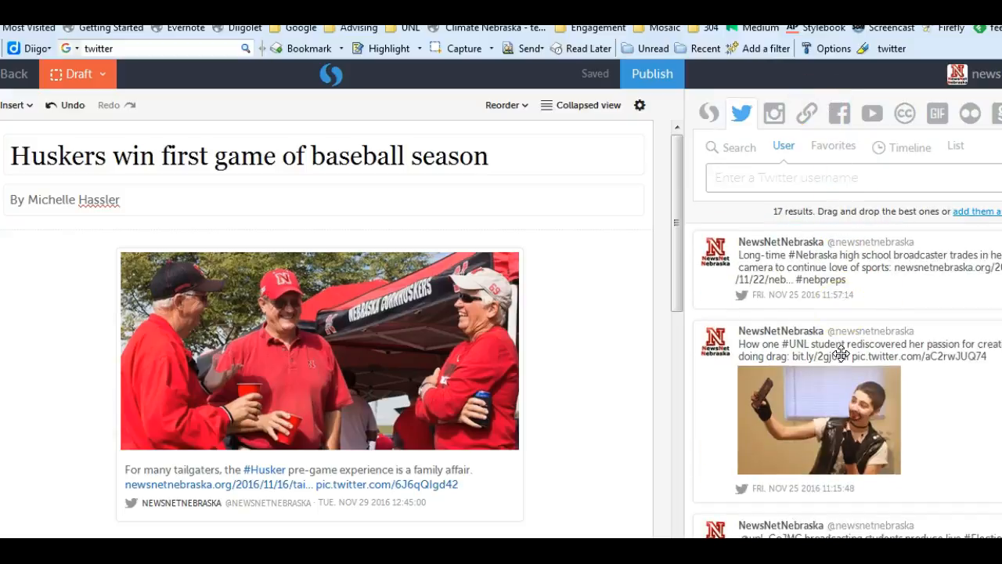
scroll(841, 353, "down", 4)
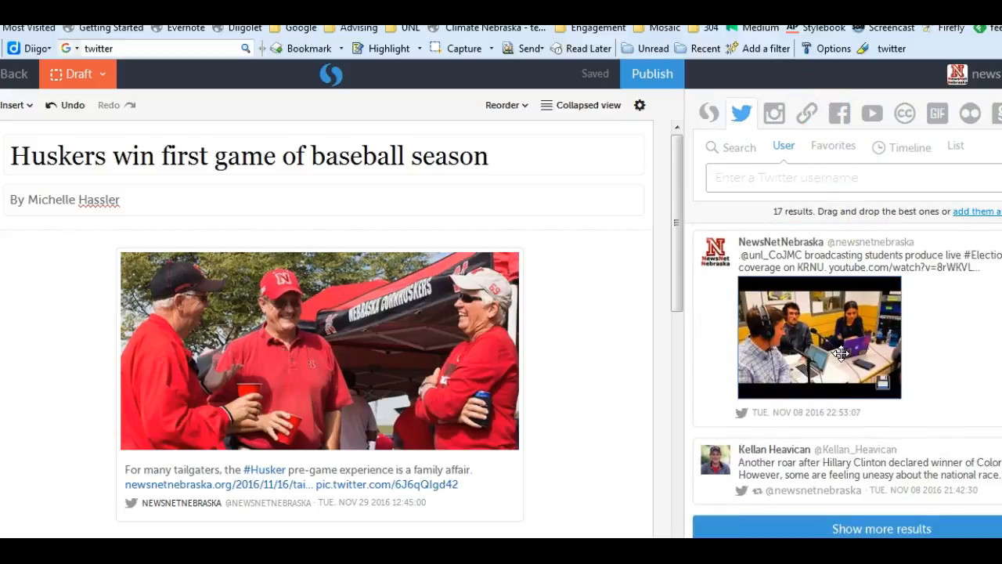
scroll(841, 353, "up", 3)
scroll(841, 353, "up", 1)
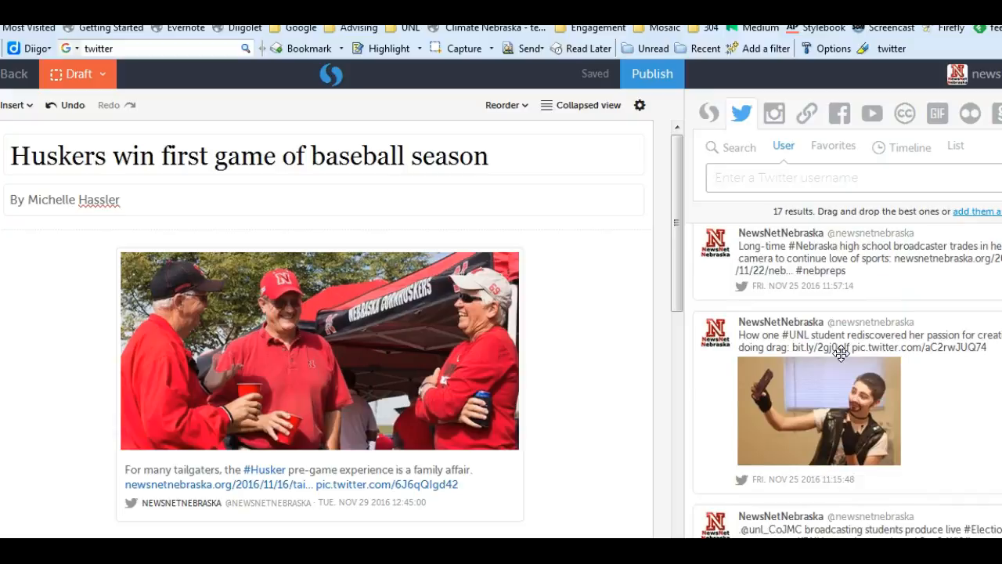
scroll(843, 357, "up", 4)
scroll(843, 358, "up", 10)
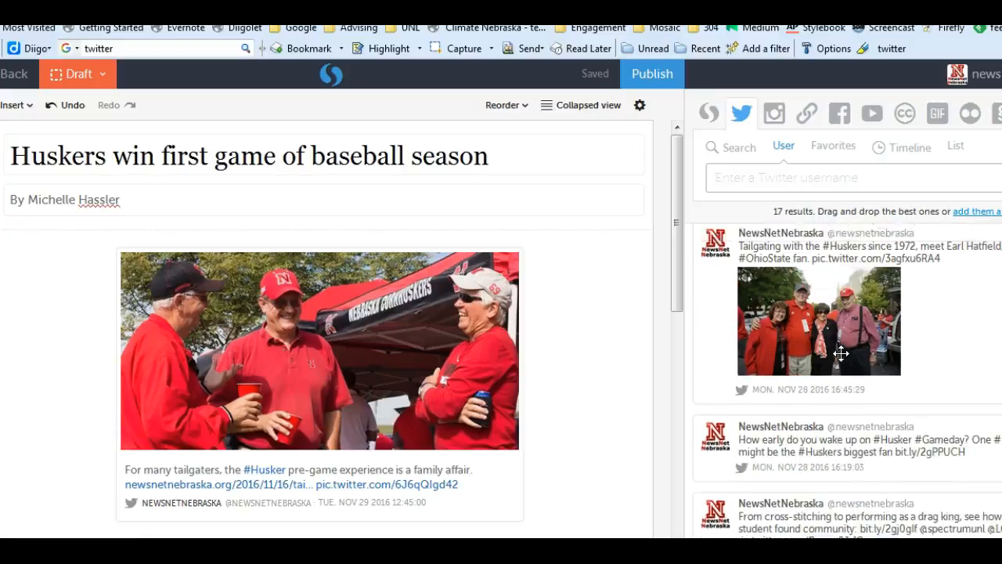
scroll(841, 353, "up", 3)
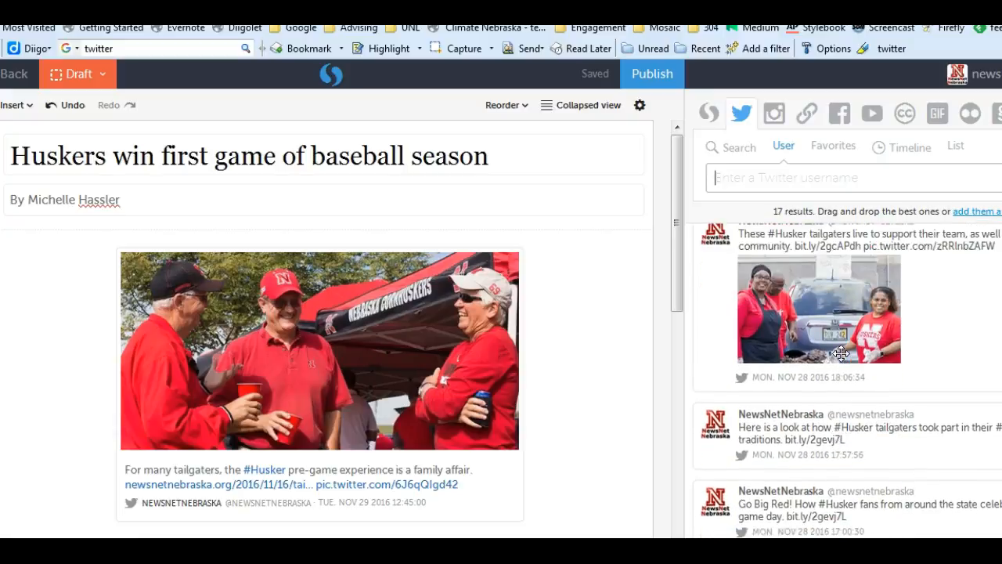